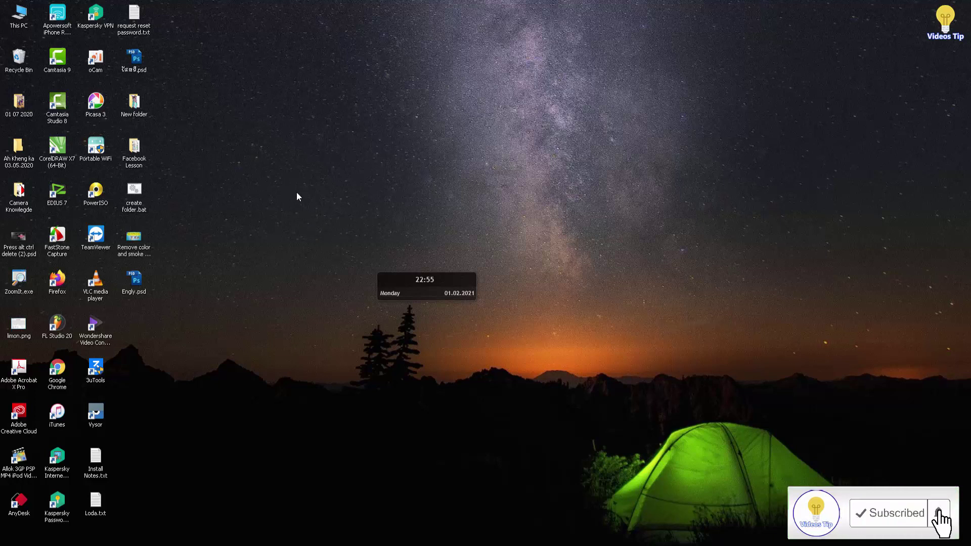
Step: Refresh the desktop and open Remove color and smoke on eyes.jpg in Photos
right_click(278, 184)
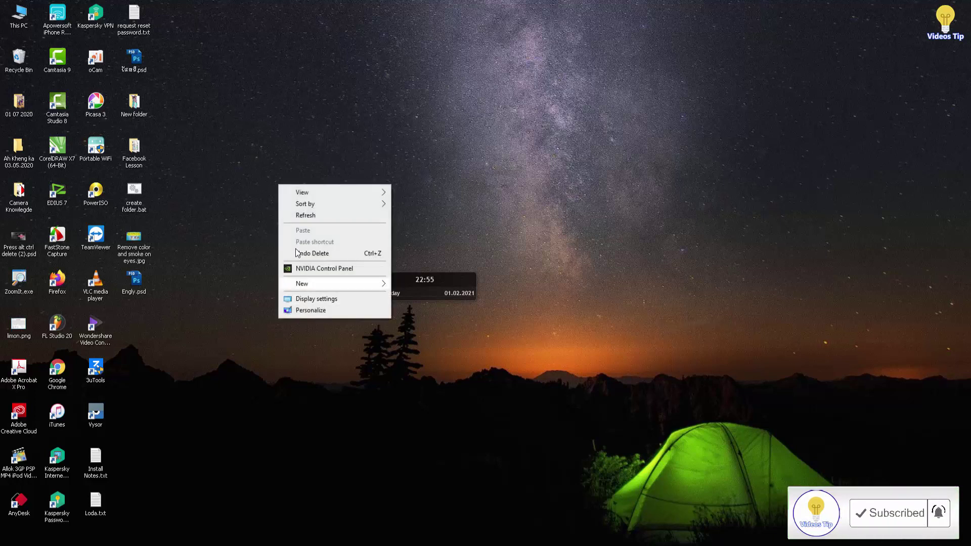
left_click(305, 216)
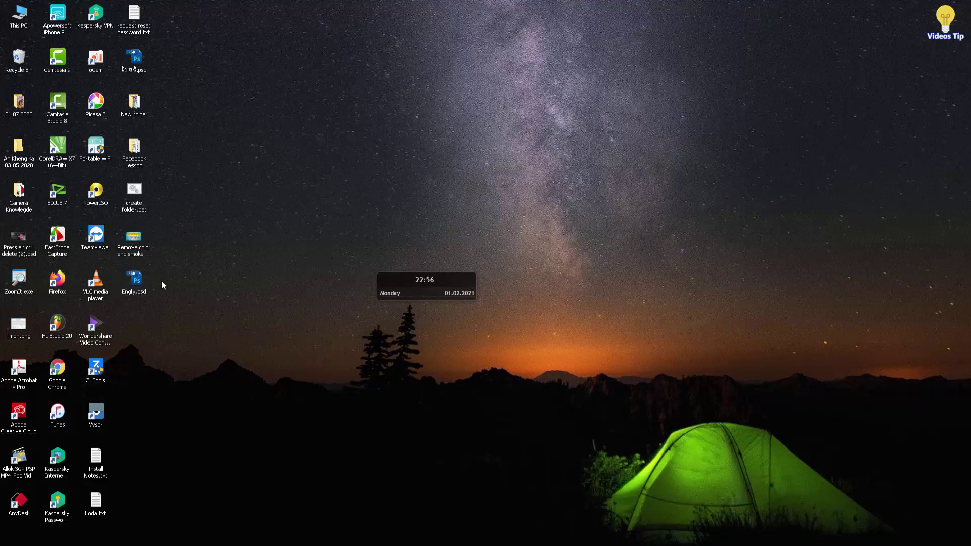
double_click(144, 234)
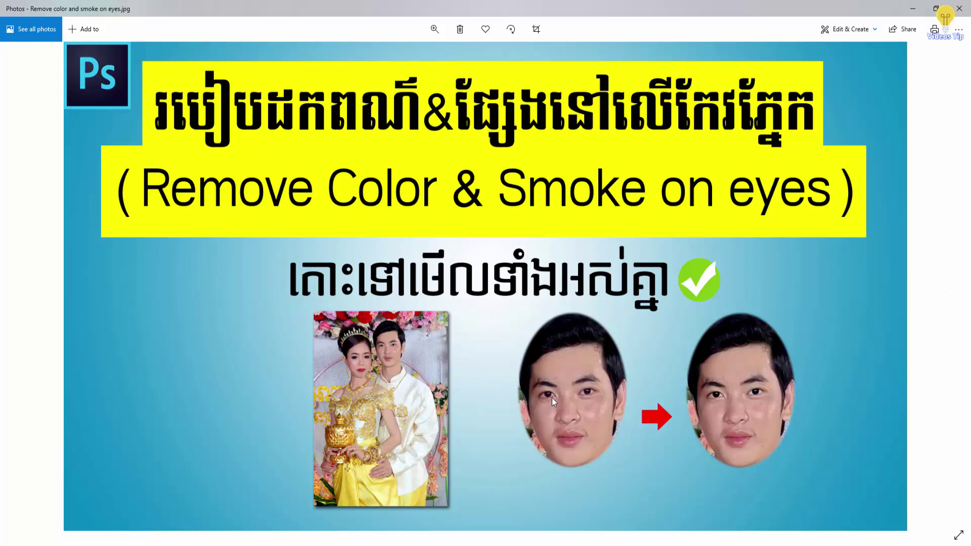
Step: Zoom in and out, and pan across both faces to compare the eyes
scroll(577, 389, "up", 2)
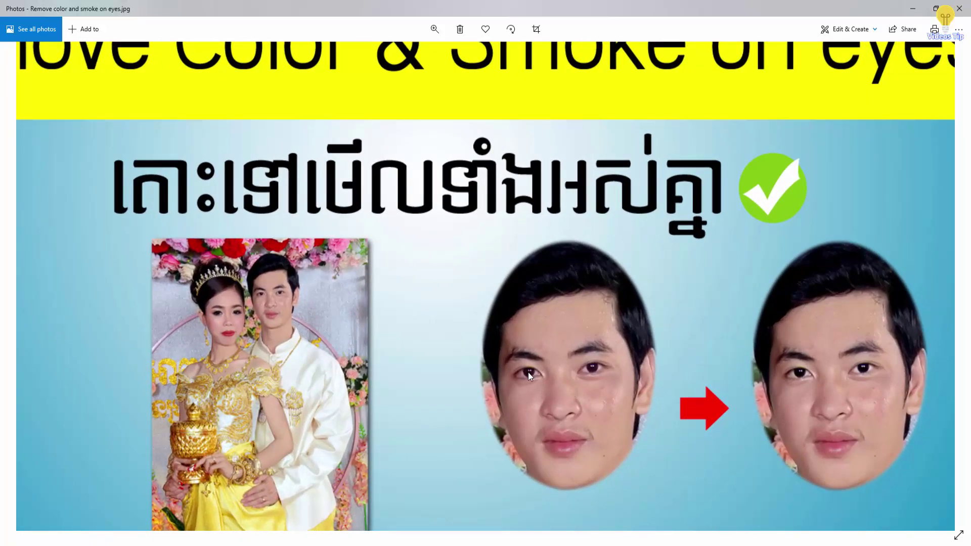
scroll(493, 328, "down", 3)
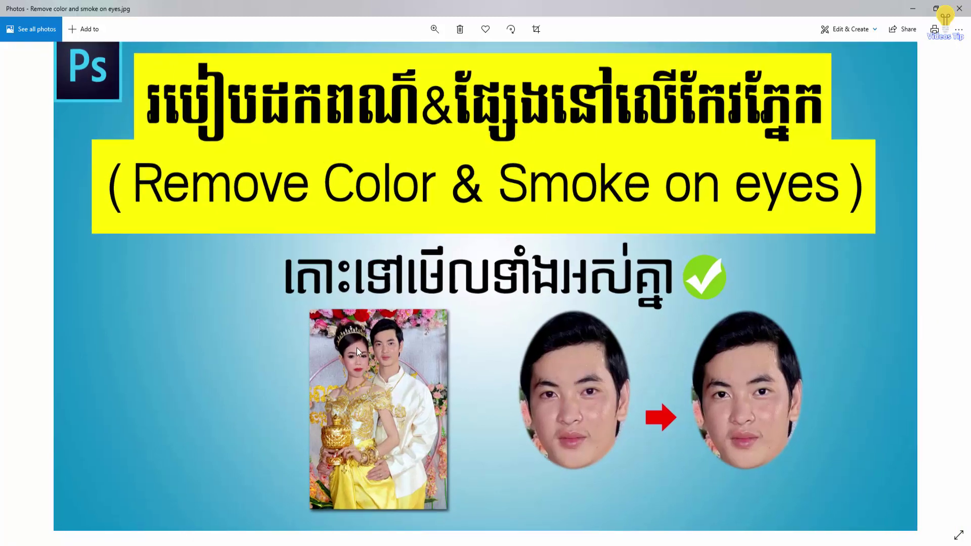
scroll(356, 347, "up", 3)
scroll(742, 405, "down", 2)
scroll(741, 405, "down", 1)
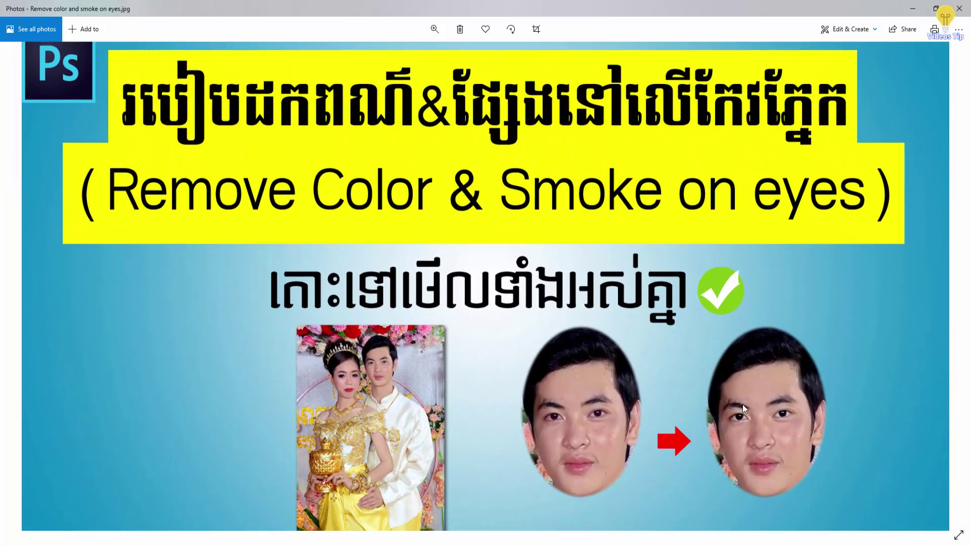
scroll(742, 404, "down", 1)
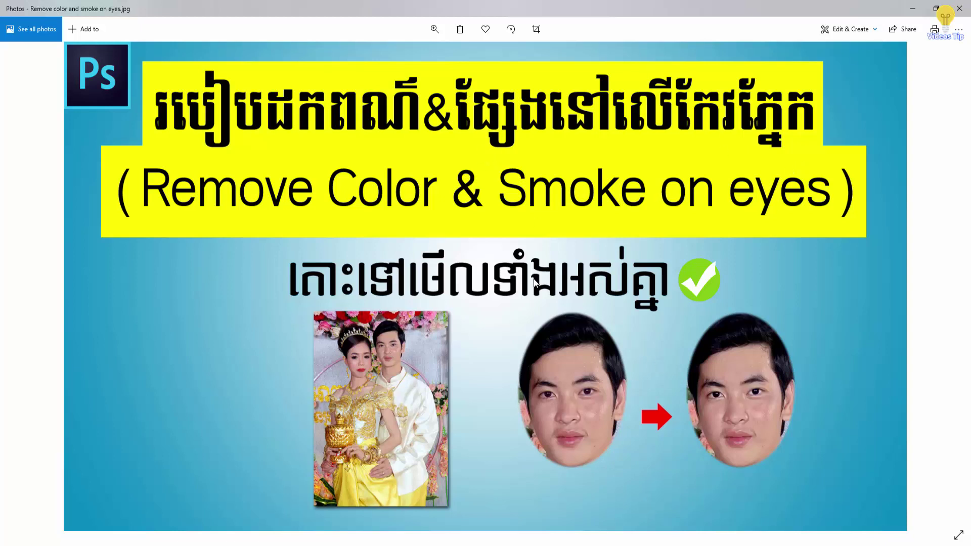
scroll(591, 390, "up", 2)
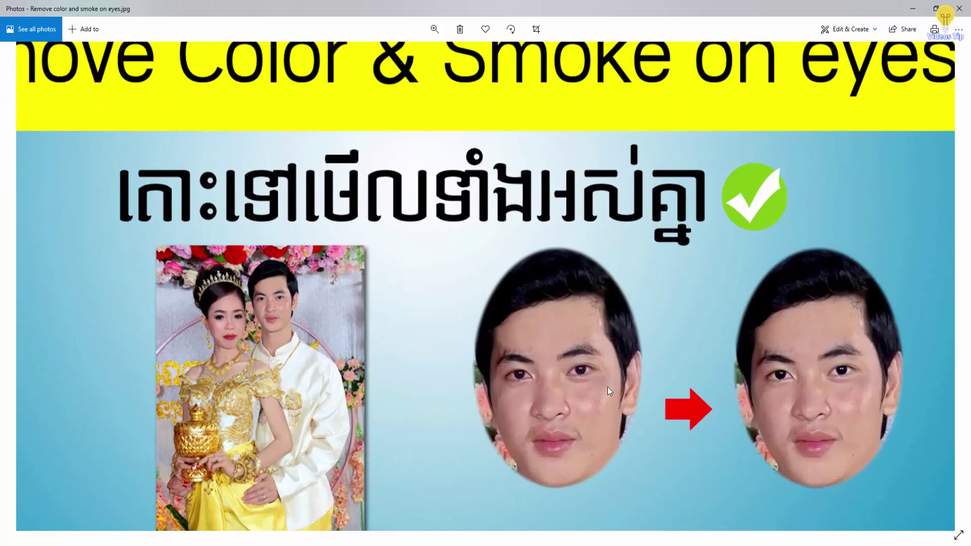
left_click_drag(735, 377, 613, 386)
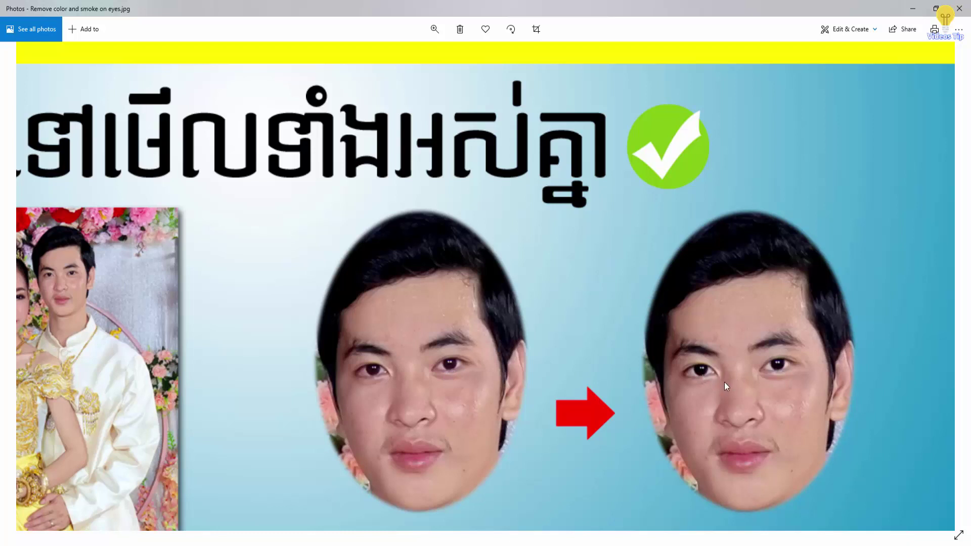
Step: Zoom out and back in to review the before-and-after eye comparison at full view
scroll(644, 360, "down", 2)
scroll(643, 360, "down", 1)
scroll(643, 360, "down", 1)
scroll(638, 364, "down", 1)
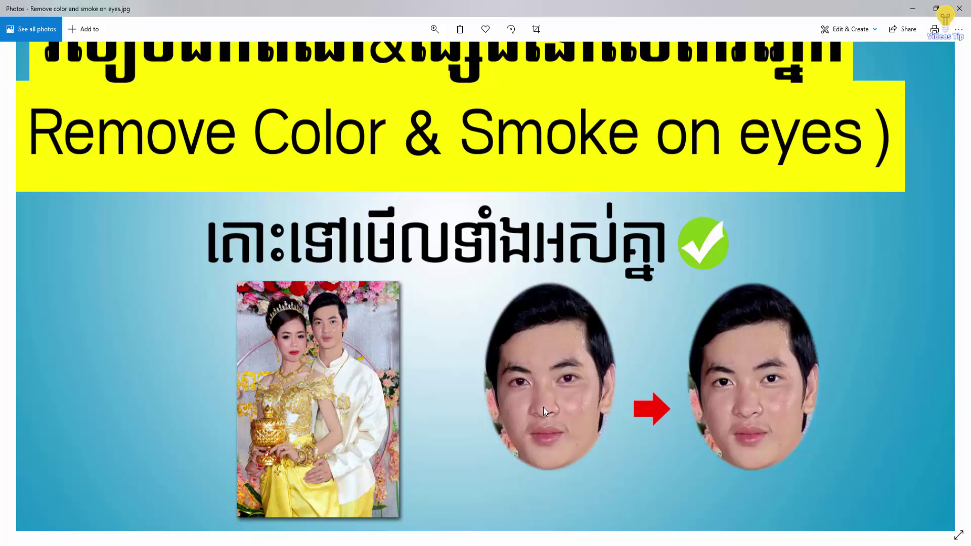
scroll(551, 400, "up", 1)
scroll(559, 390, "up", 2)
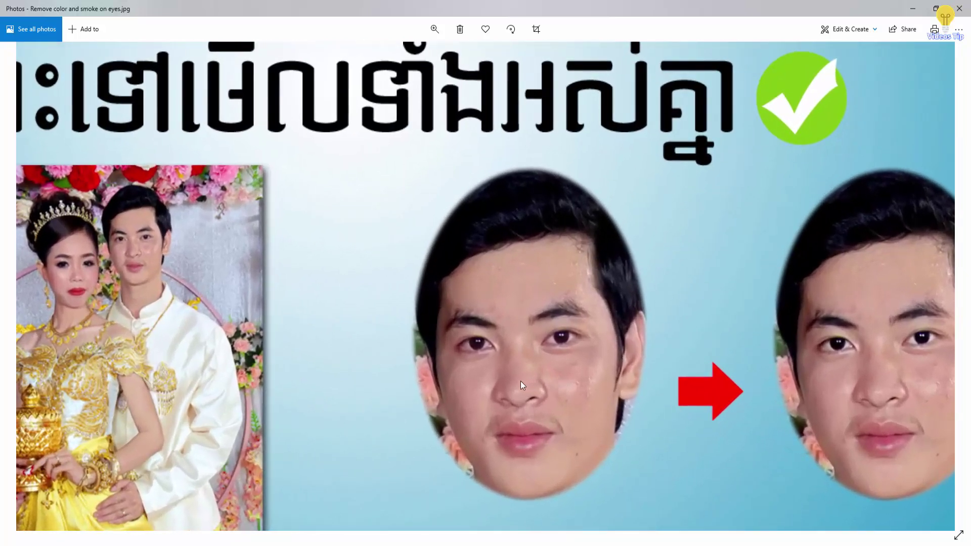
scroll(565, 350, "down", 1)
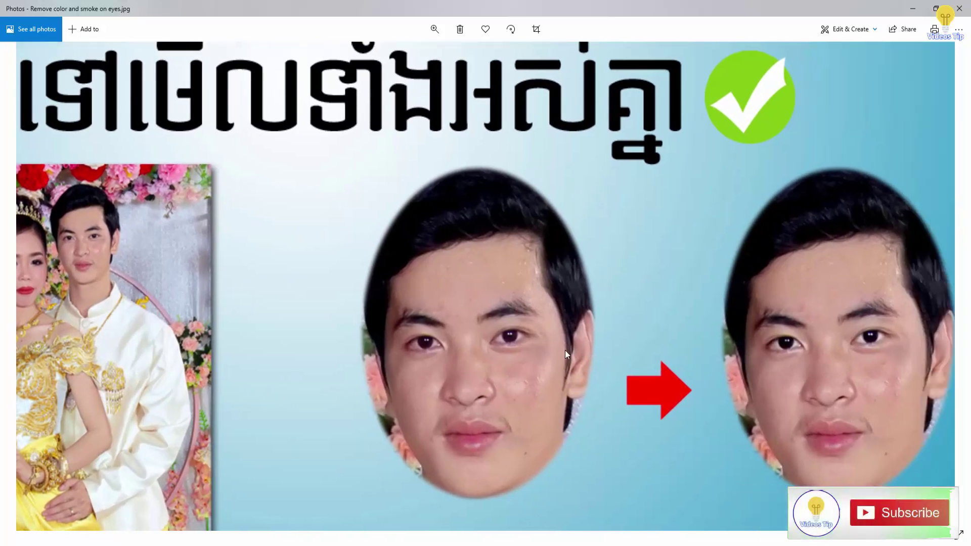
scroll(552, 350, "down", 1)
scroll(553, 349, "down", 2)
scroll(552, 349, "down", 1)
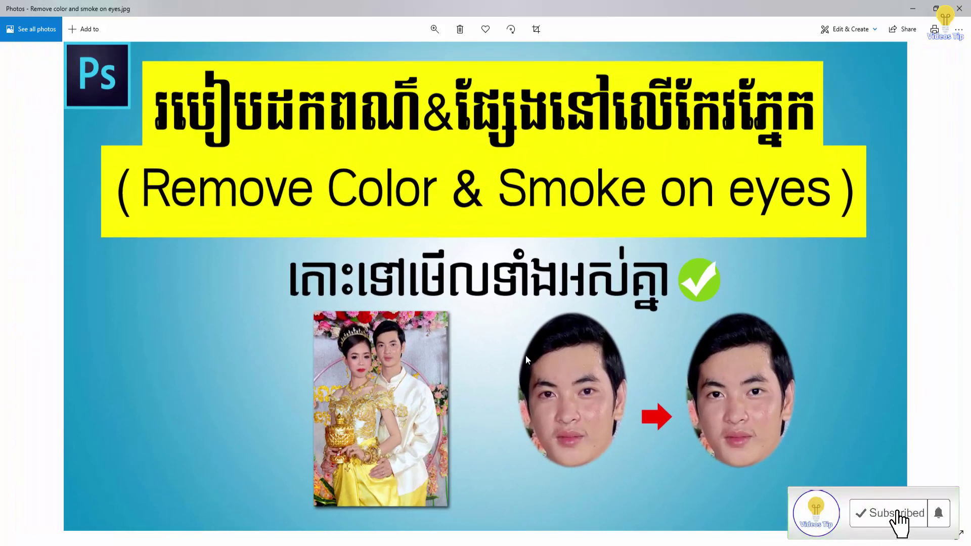
Step: Close Photos, refresh the desktop and launch Photoshop CS3
left_click(957, 10)
right_click(292, 344)
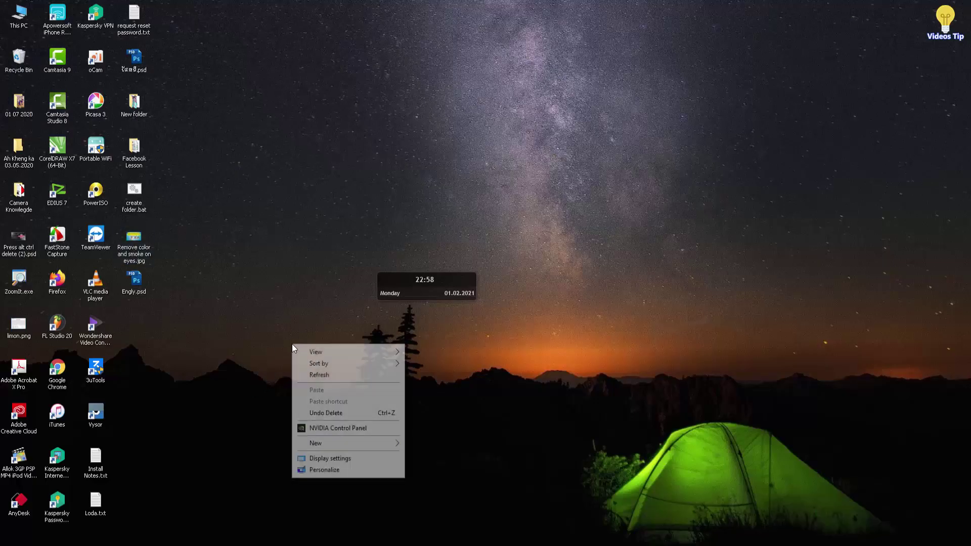
left_click(316, 375)
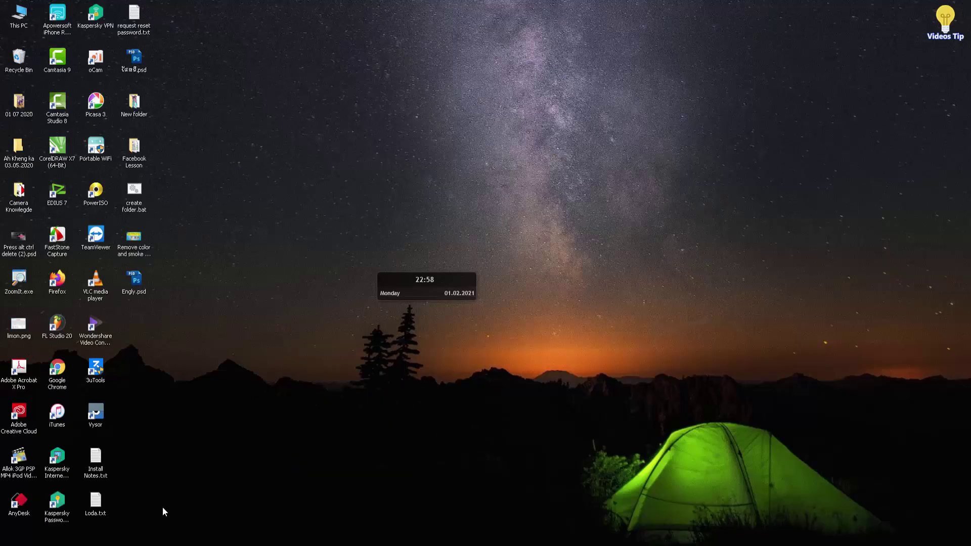
mouse_move(443, 542)
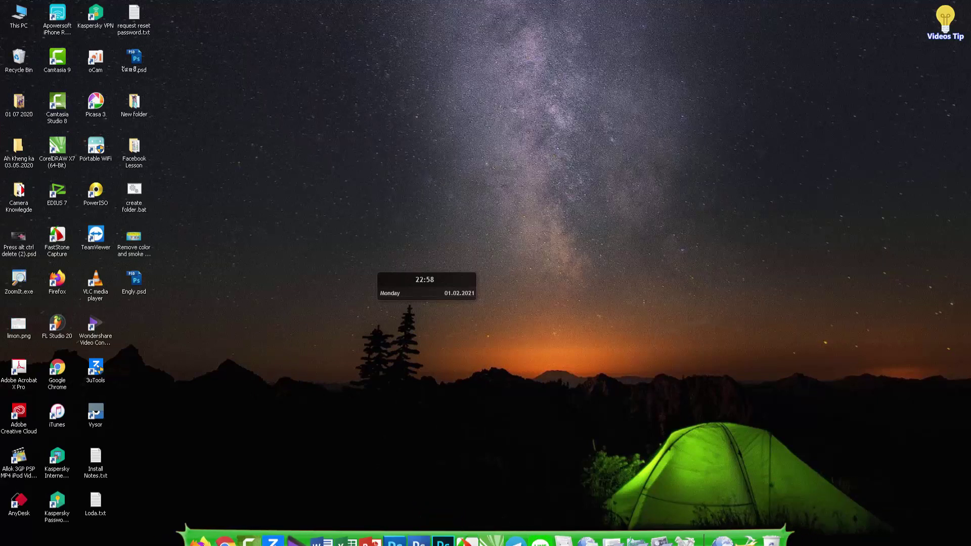
left_click(413, 495)
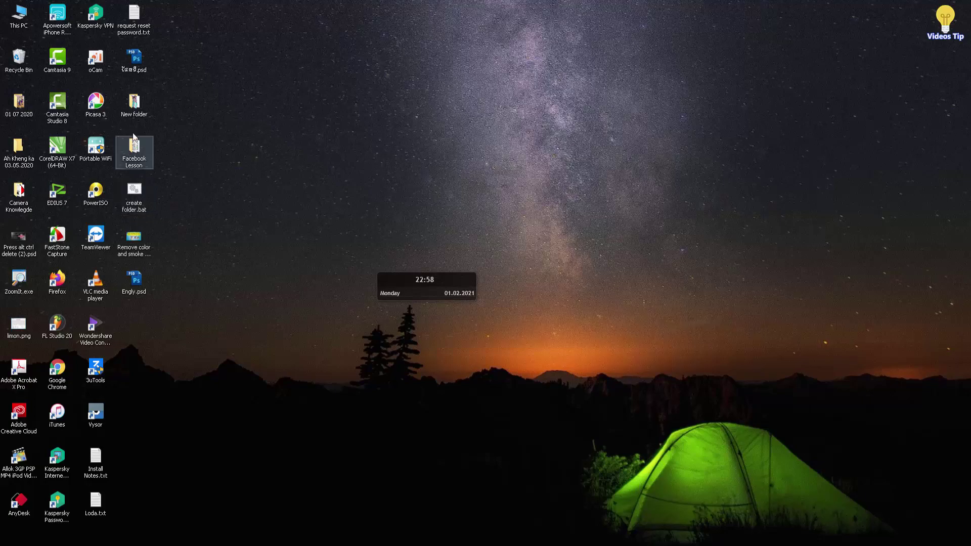
Step: Preview _MG_9538.jpg from the desktop New folder, then close it
double_click(130, 106)
double_click(168, 139)
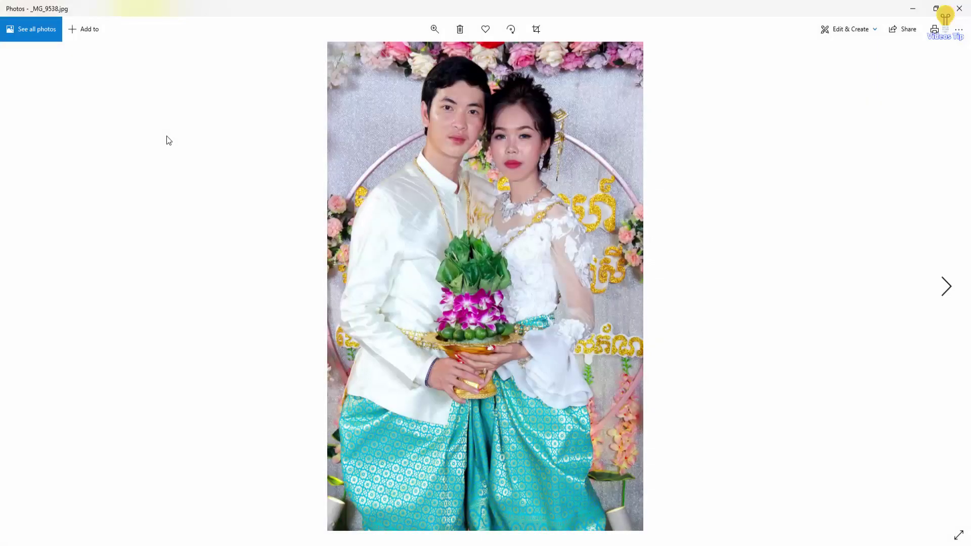
left_click(959, 8)
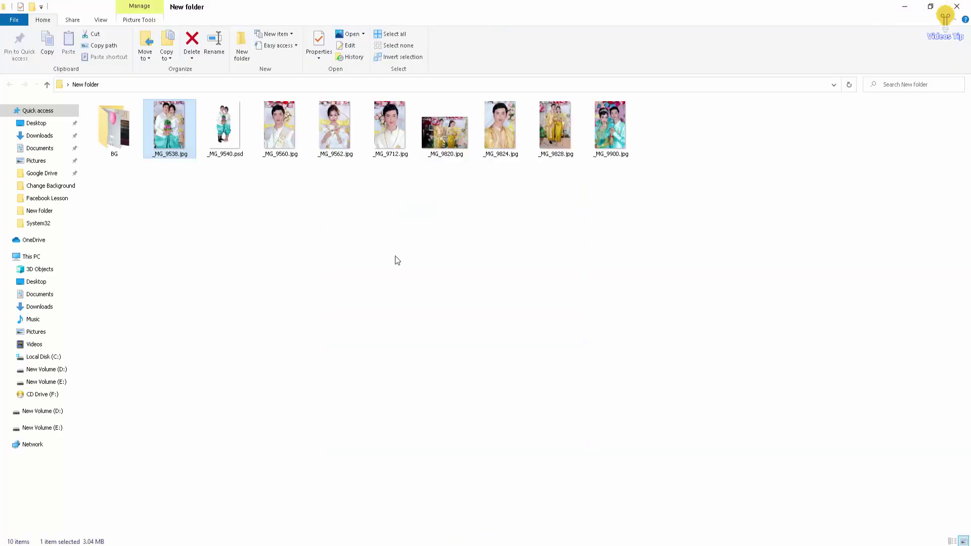
key("super+d")
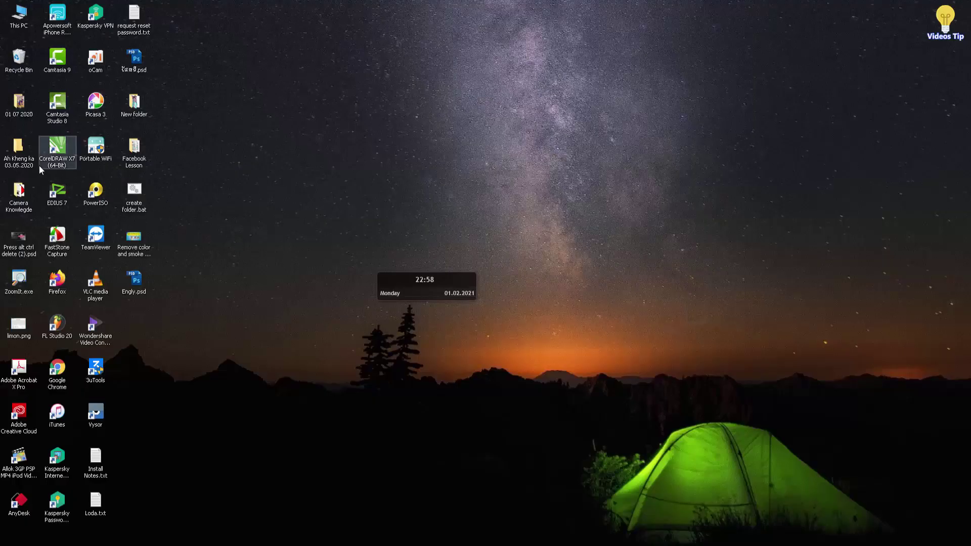
Step: Browse to Ah Kheng ka 03.05.2020 > cc > Ok > Change Background
double_click(18, 149)
double_click(235, 118)
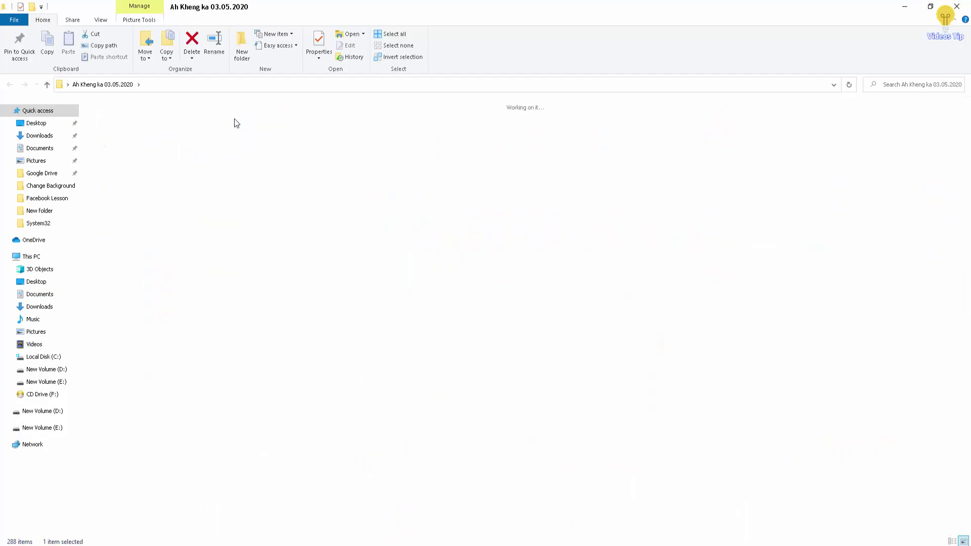
double_click(119, 135)
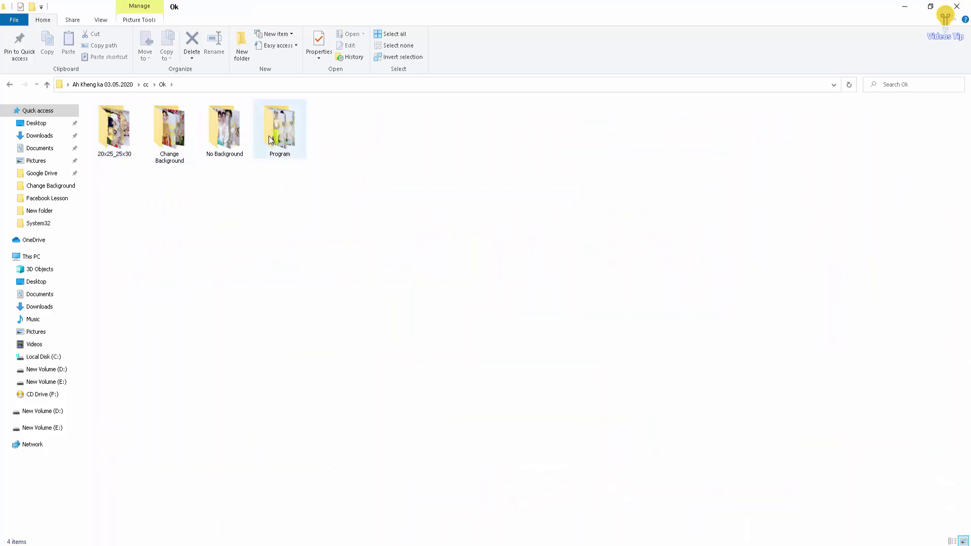
double_click(166, 134)
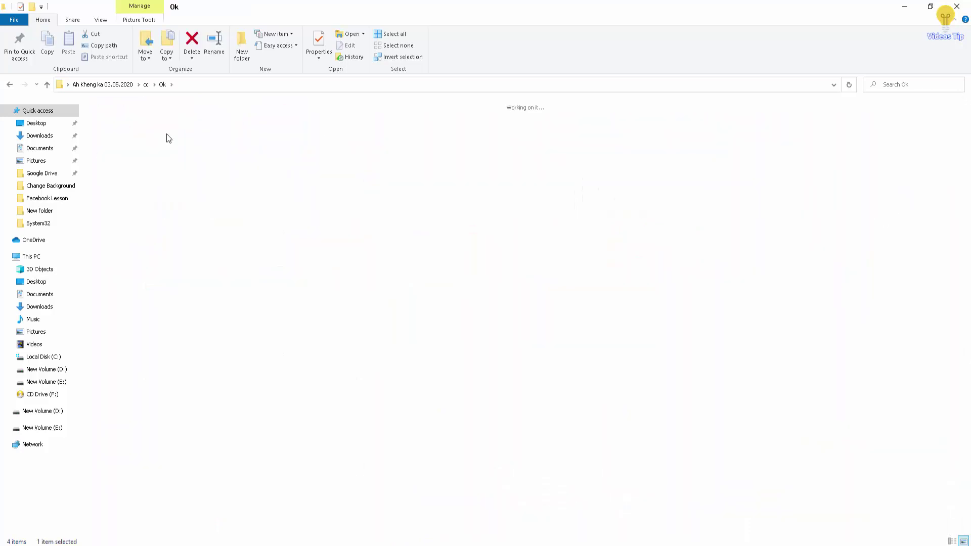
Step: Preview the Change Background photos and settle on _MG_9694.jpg
double_click(114, 126)
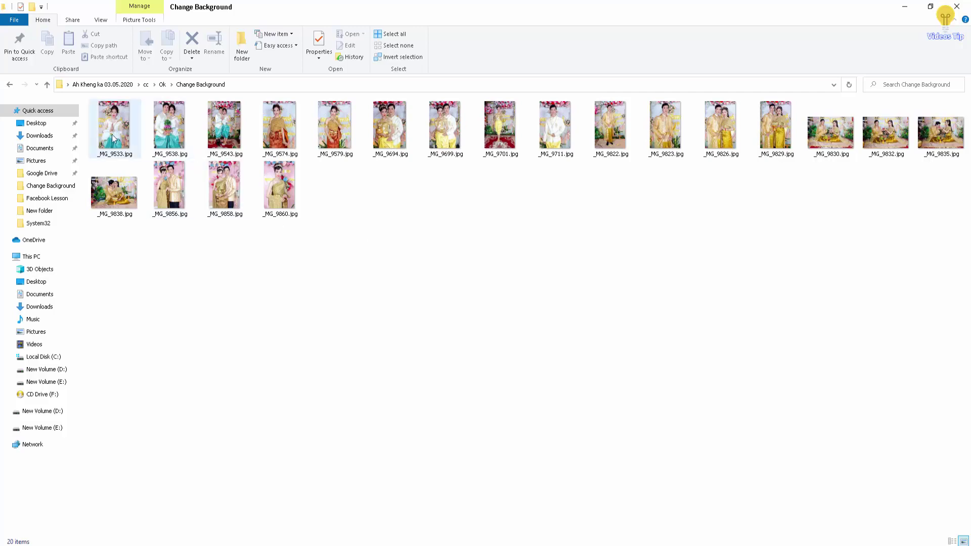
key("Right")
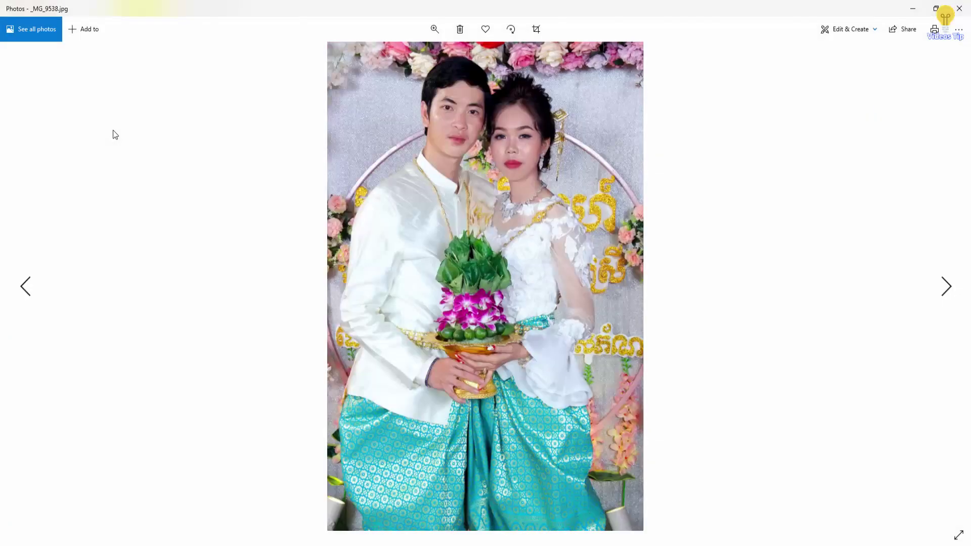
key("Right")
key("Right")
key("Right")
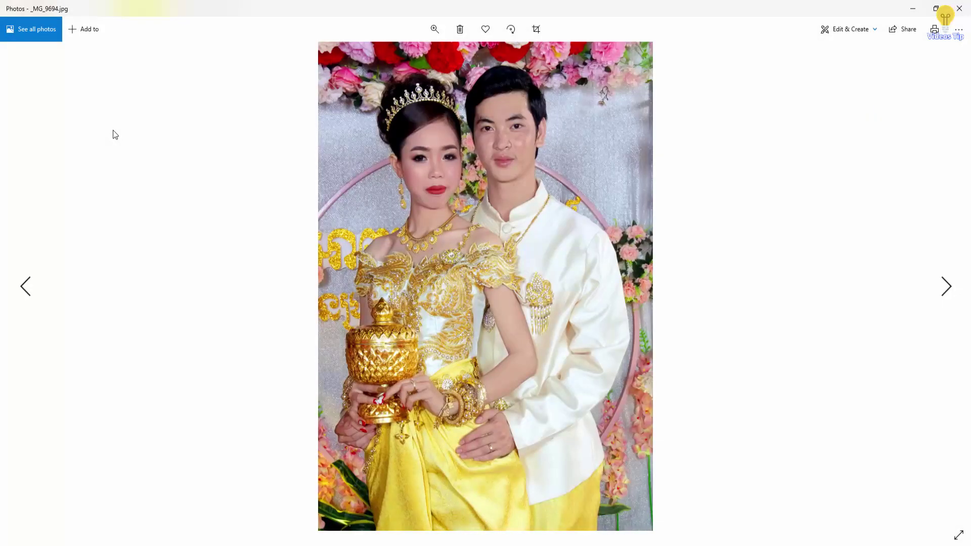
key("Right")
key("Left")
left_click(959, 8)
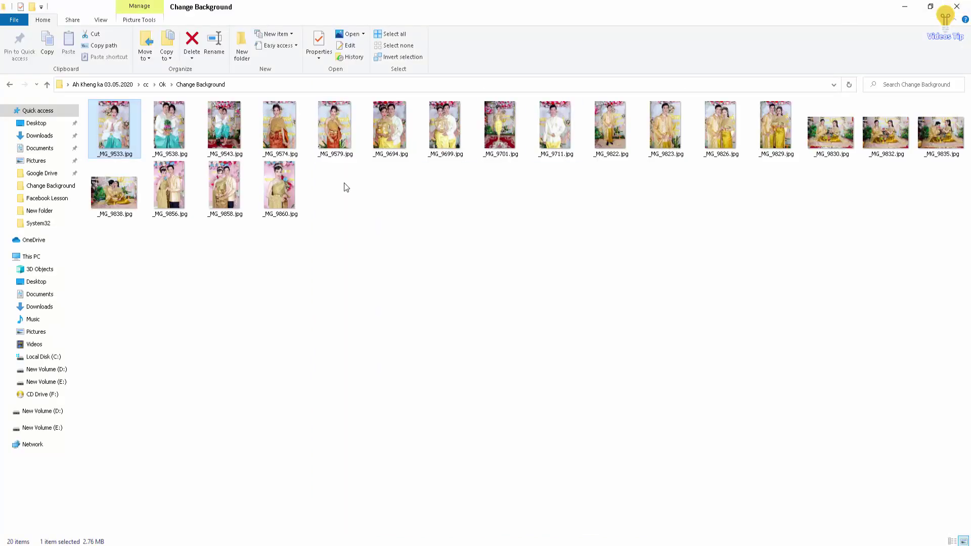
Step: Drag _MG_9694.jpg from File Explorer into Photoshop to open it
left_click(394, 133)
left_click_drag(394, 118, 182, 543)
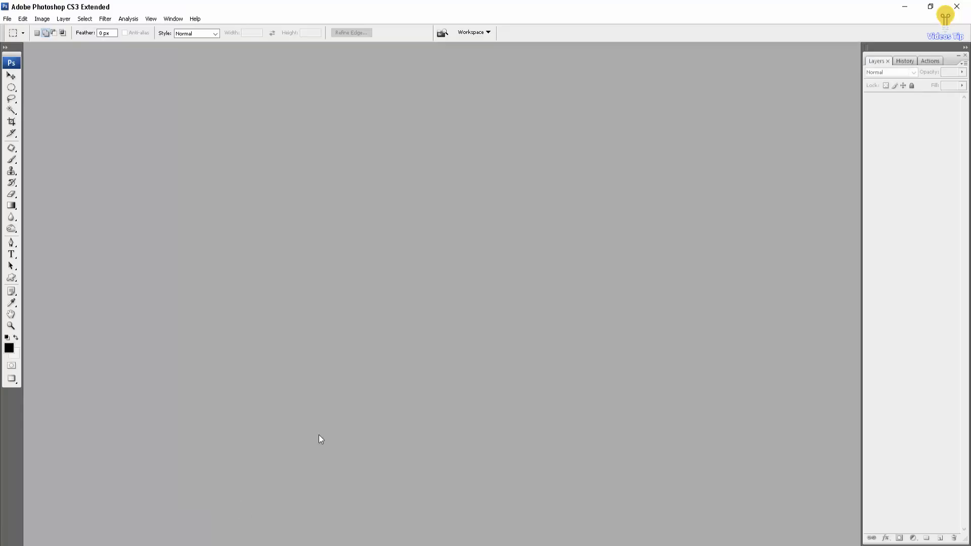
left_click_drag(319, 439, 363, 406)
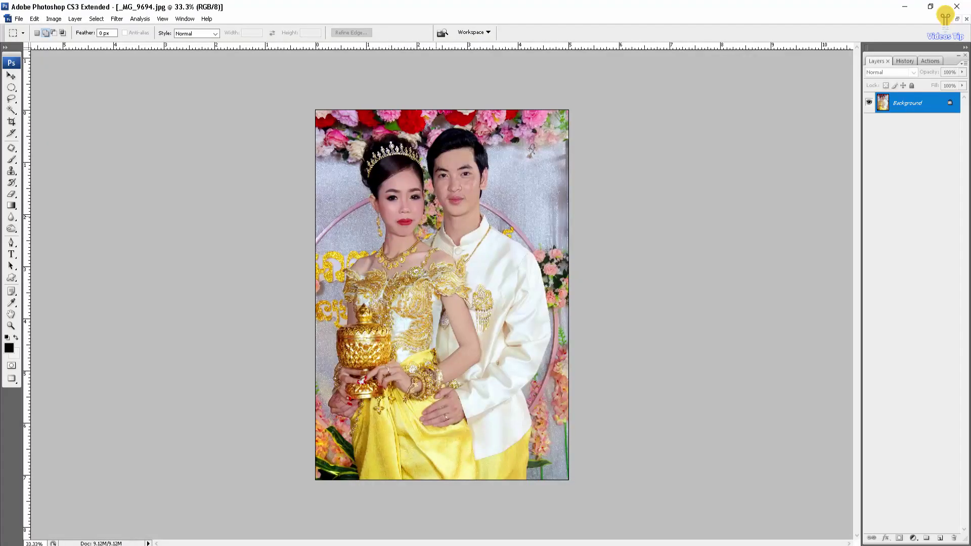
Step: Zoom into the photo and pan the view onto the couple's faces
scroll(435, 209, "up", 2)
scroll(435, 209, "up", 2)
scroll(435, 209, "up", 2)
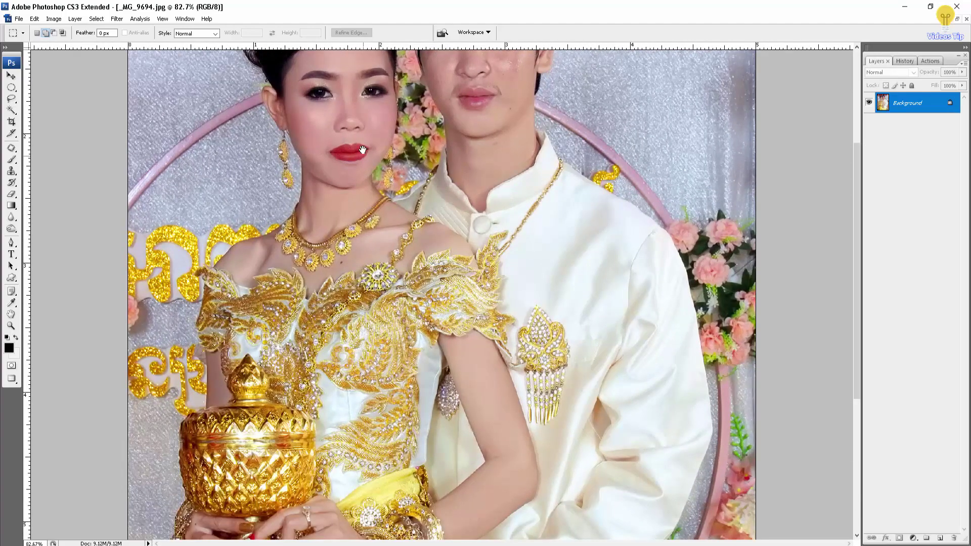
scroll(387, 116, "up", 3)
scroll(386, 117, "up", 3)
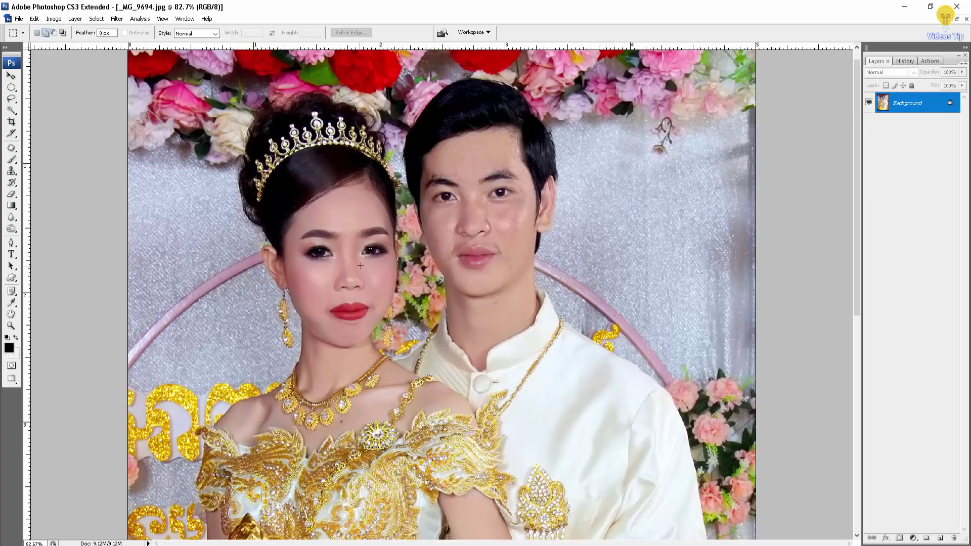
key("ctrl+plus")
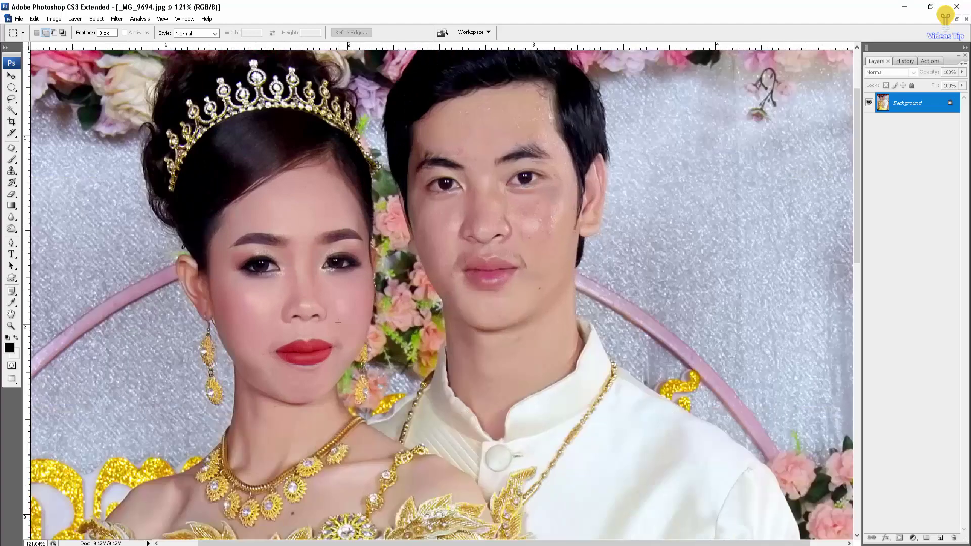
mouse_move(255, 317)
left_mouse_down()
mouse_move(288, 281)
mouse_move(270, 327)
left_mouse_up()
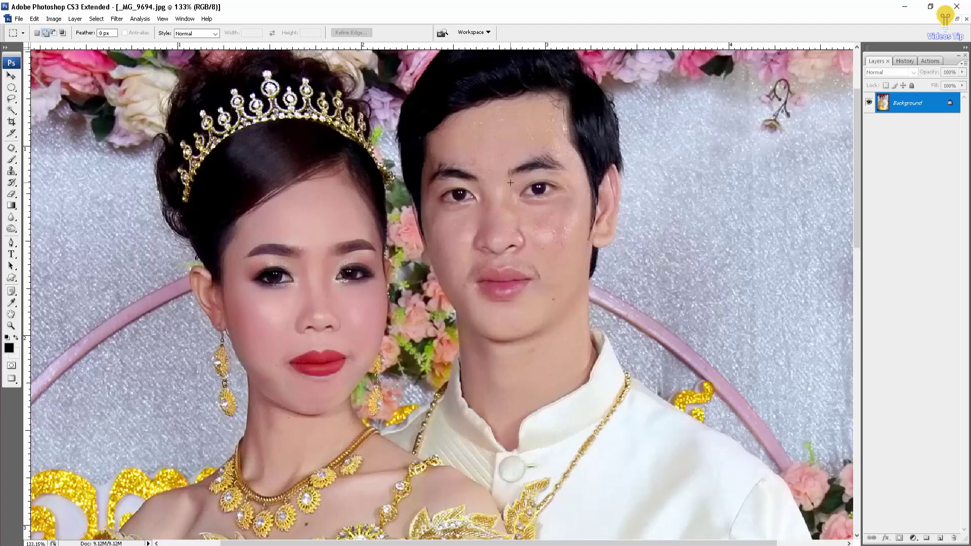
Step: Adjust the zoom to frame the faces at 113% for inspecting the eyes
scroll(510, 183, "up", 2)
scroll(510, 182, "up", 1)
scroll(510, 183, "up", 1)
scroll(510, 183, "up", 1)
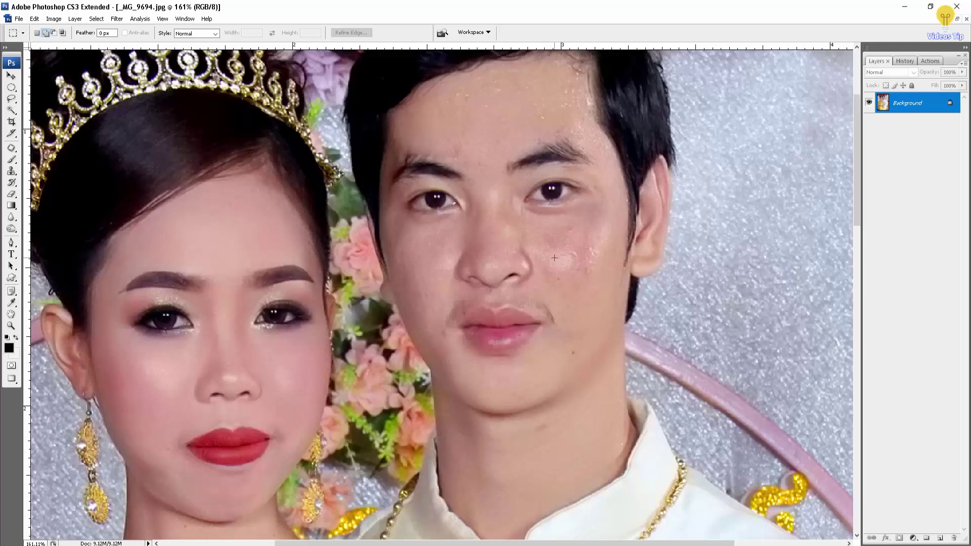
scroll(519, 214, "down", 2)
scroll(536, 233, "down", 1)
scroll(557, 253, "down", 1)
scroll(556, 253, "down", 2)
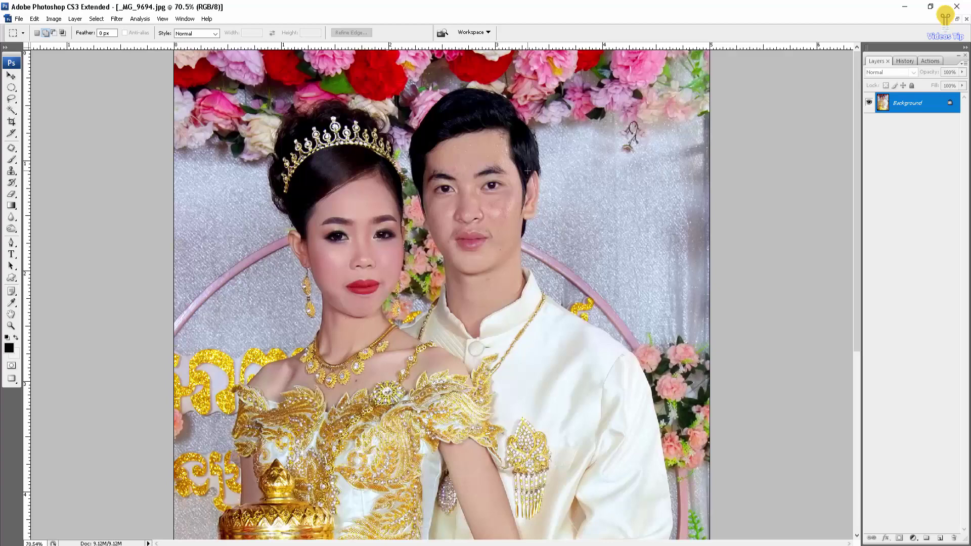
scroll(528, 171, "up", 3)
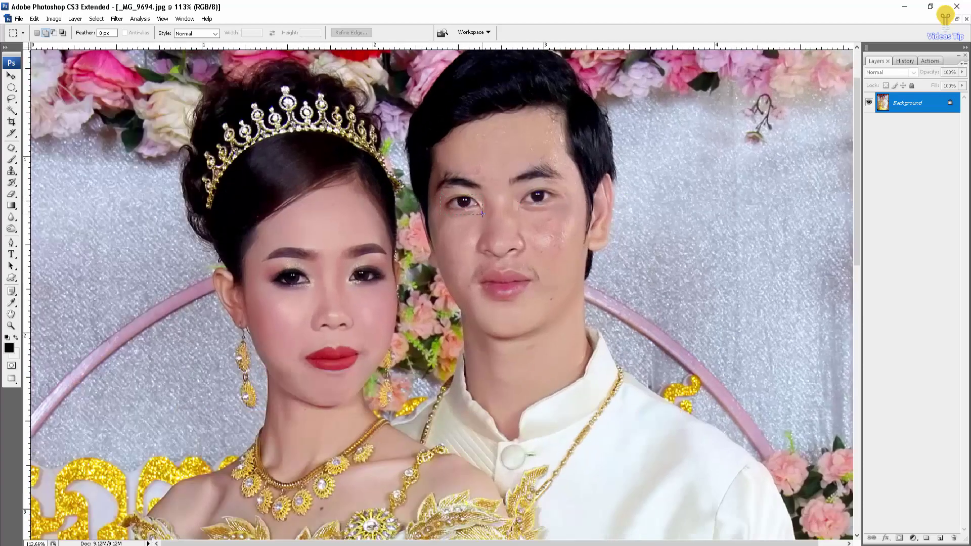
Step: Discard a trial rectangular eye selection and switch to the Elliptical Marquee Tool
left_click_drag(481, 213, 481, 215)
left_click(525, 185)
scroll(549, 180, "up", 1)
scroll(548, 192, "up", 2)
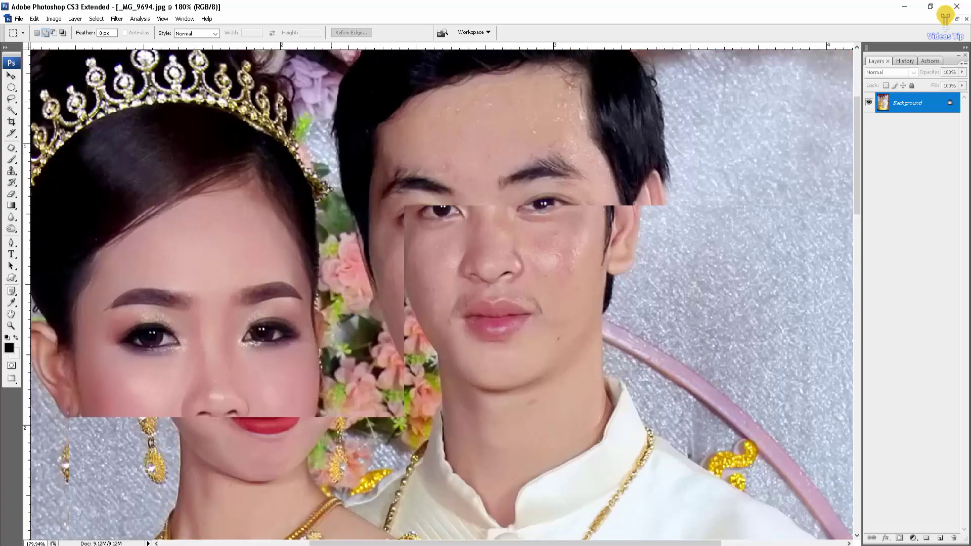
scroll(547, 207, "up", 1)
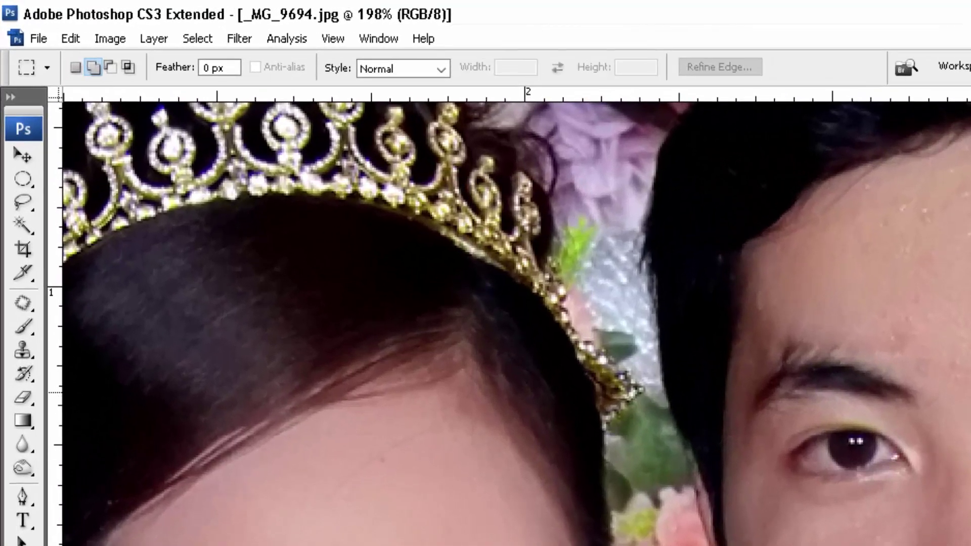
left_click_drag(22, 181, 83, 205)
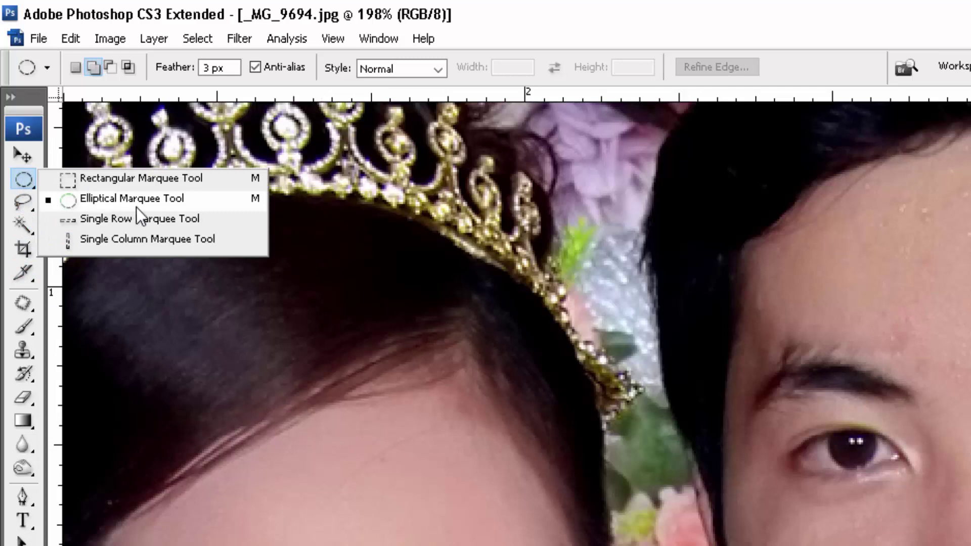
left_click(210, 205)
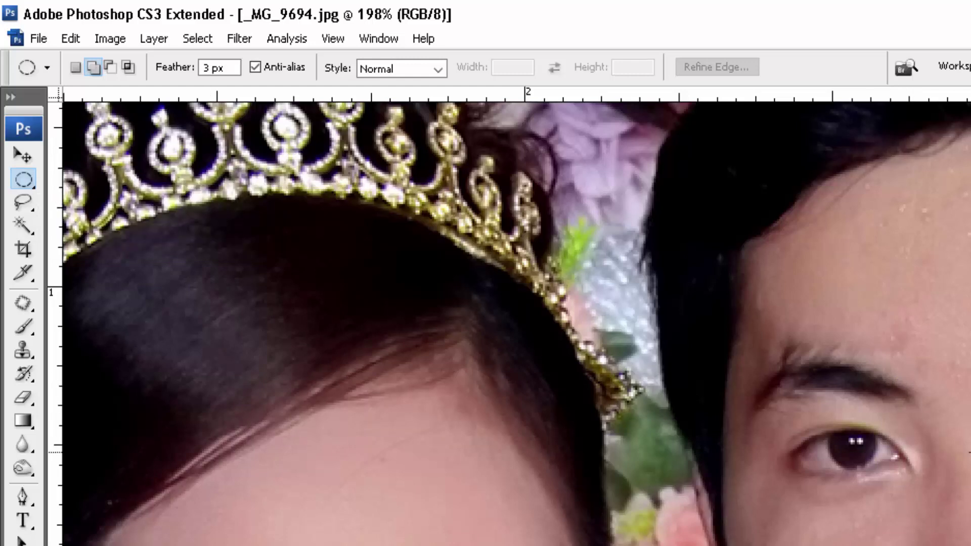
Step: Zoom in and draw elliptical selections around both of the groom's eyes
scroll(404, 209, "up", 1)
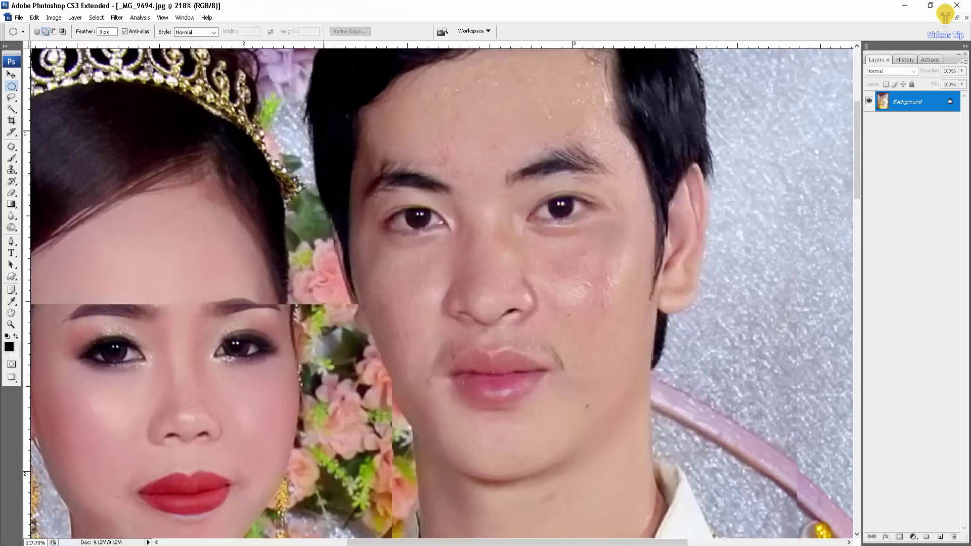
scroll(395, 210, "up", 1)
scroll(384, 212, "up", 1)
scroll(379, 213, "up", 1)
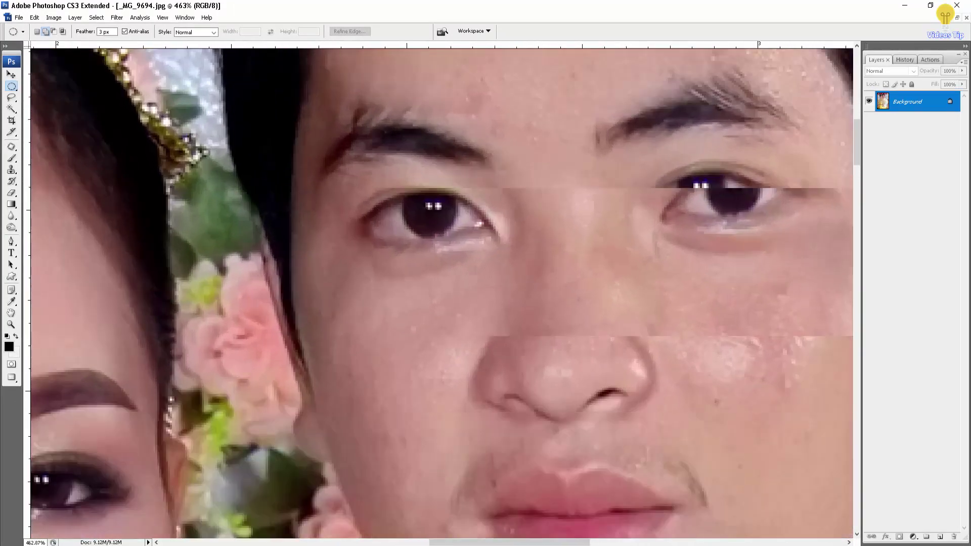
scroll(365, 199, "up", 1)
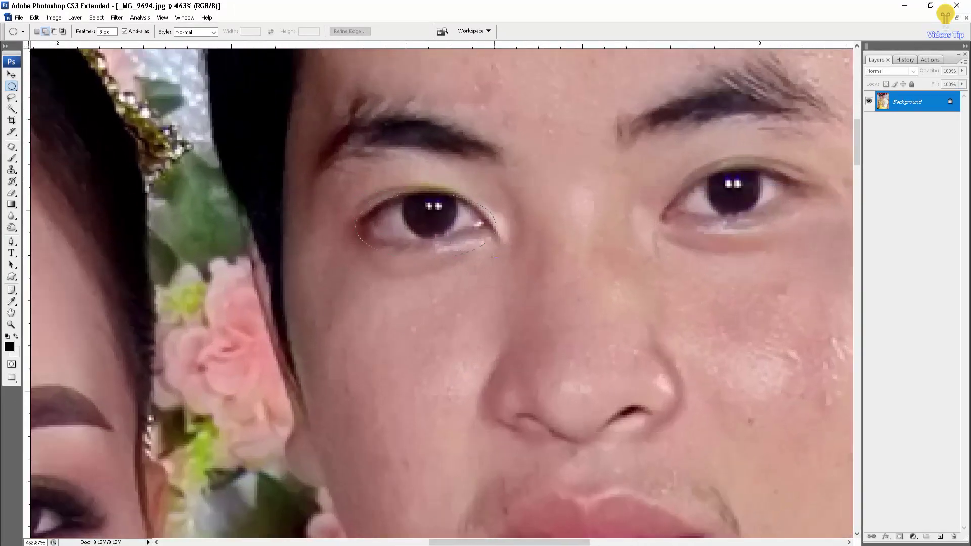
left_click_drag(489, 249, 493, 257)
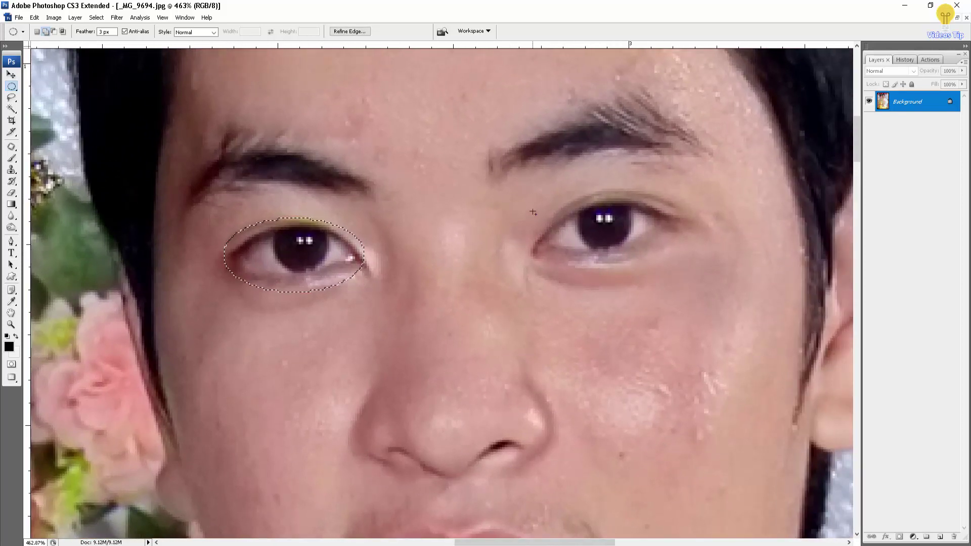
left_click_drag(536, 198, 595, 246)
scroll(645, 260, "down", 3)
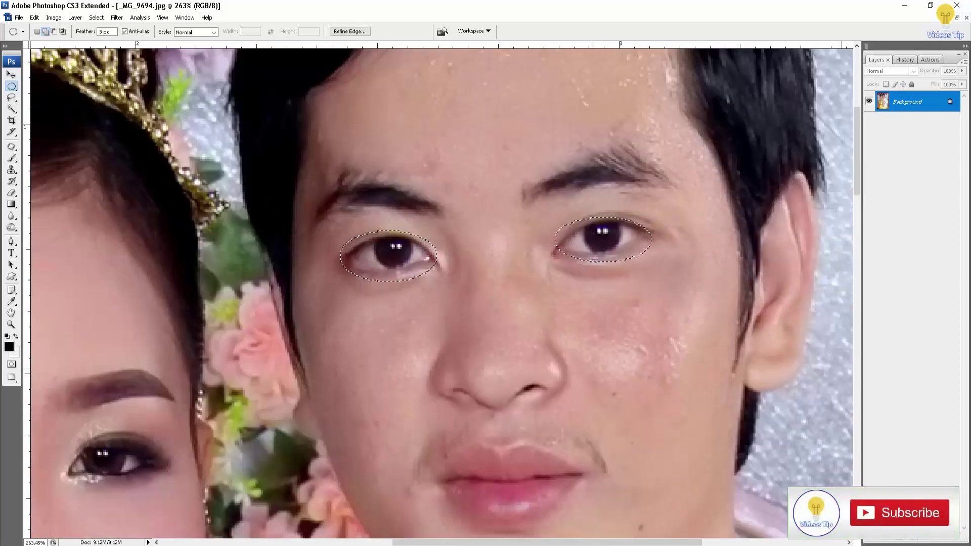
scroll(593, 259, "down", 1)
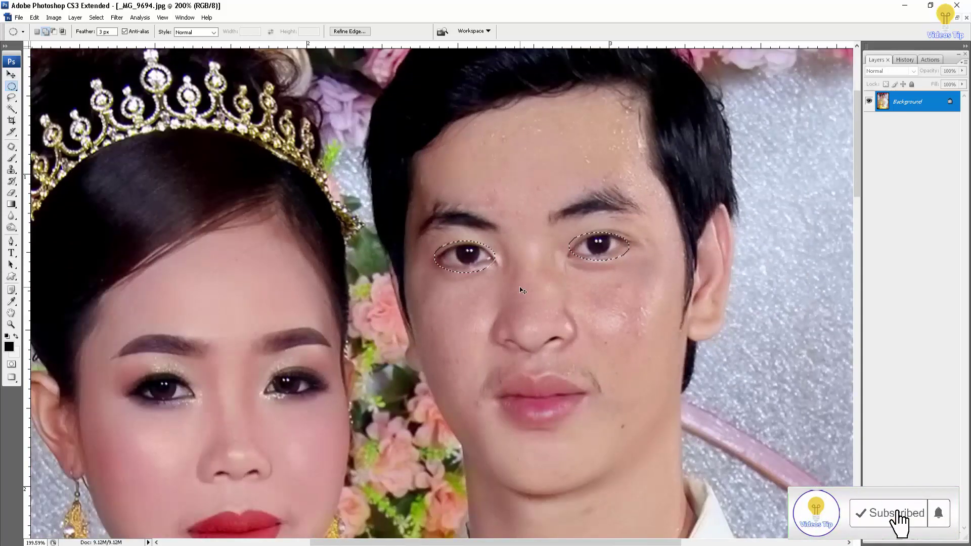
Step: Feather the eye selections by 10 pixels twice, then dismiss the 50% selection warning
key("ctrl+alt+d")
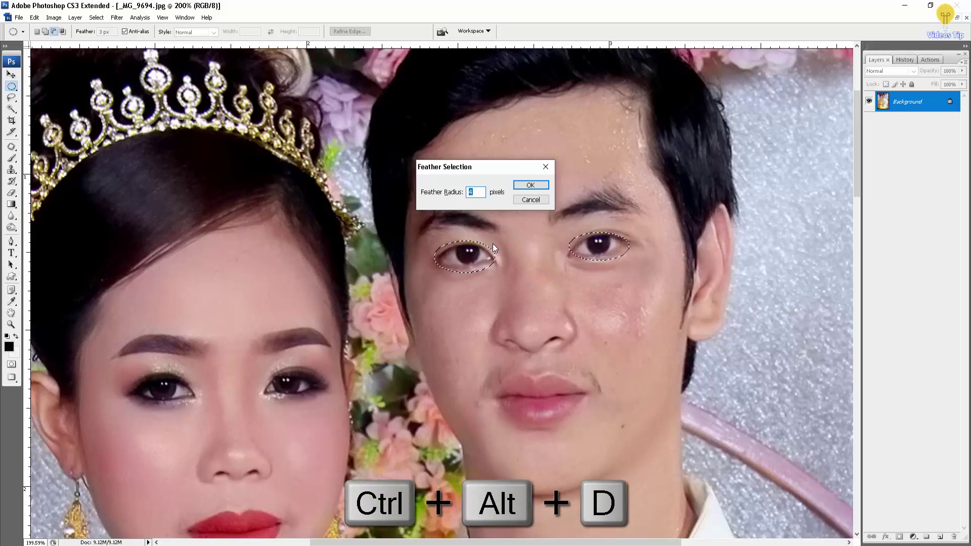
type("10")
key("Return")
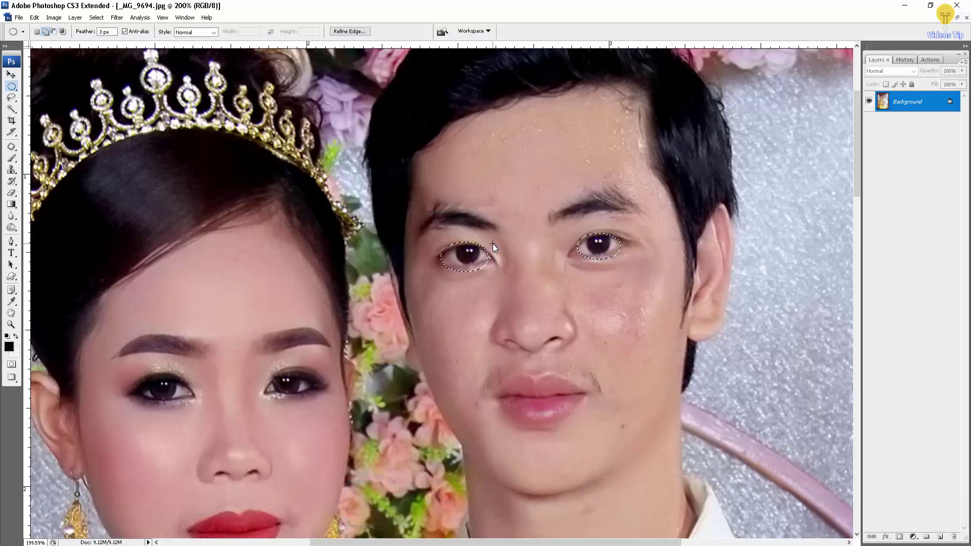
key("ctrl+alt+d")
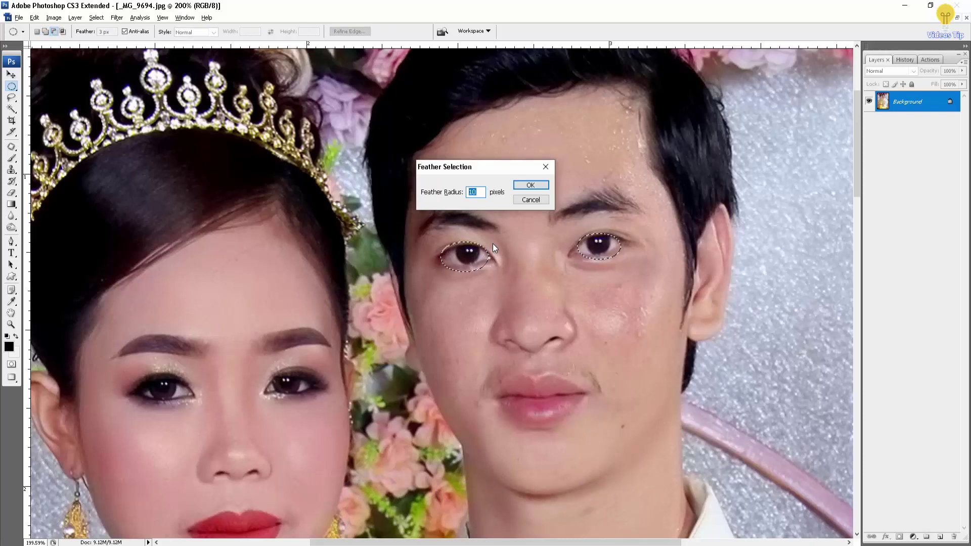
type("10")
key("Return")
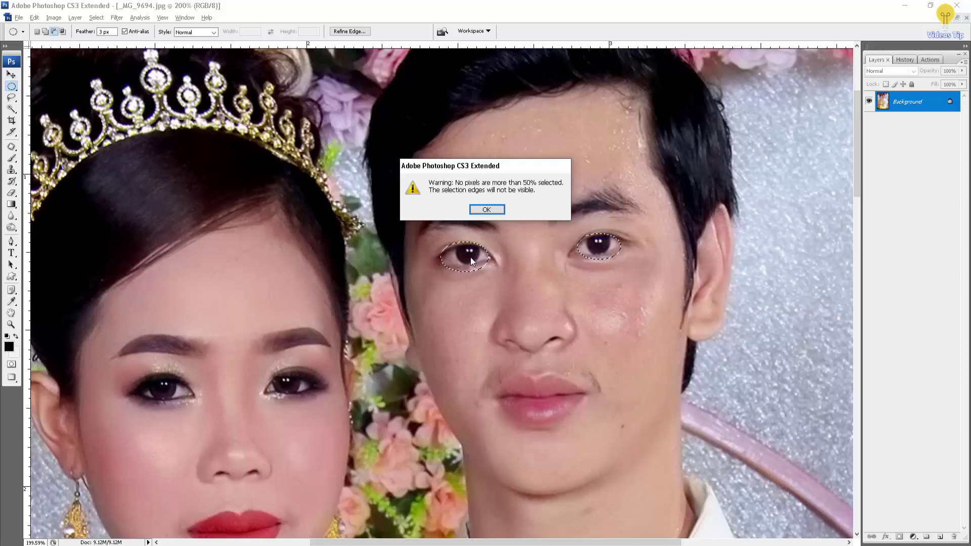
left_click(486, 209)
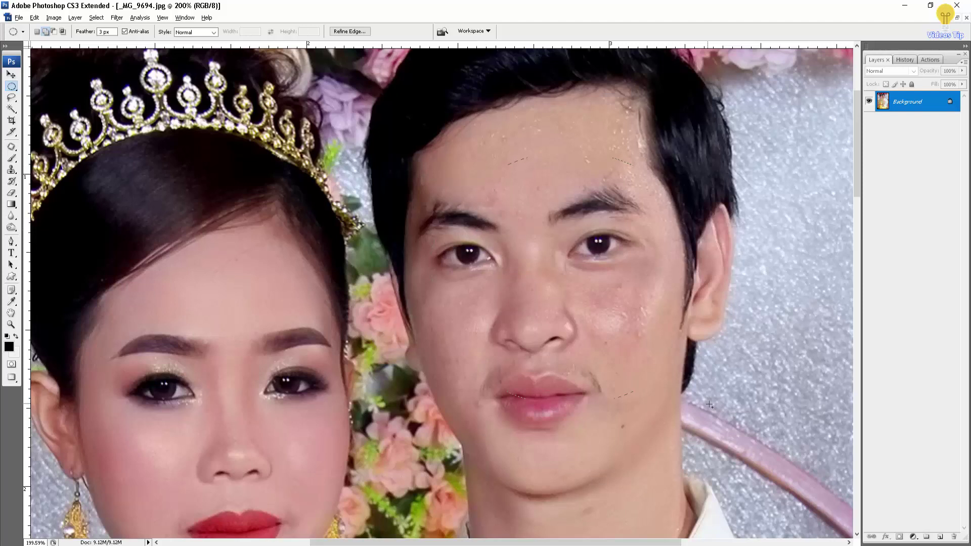
Step: Draw and discard trial ellipse selections over the groom's face and right eye
left_click_drag(430, 156, 709, 404)
left_click(587, 276)
left_click_drag(634, 259, 574, 236)
left_click(638, 260)
Step: Apply a 5-pixel feather to the eye selections and cancel the Save As dialog
key("ctrl+alt+d")
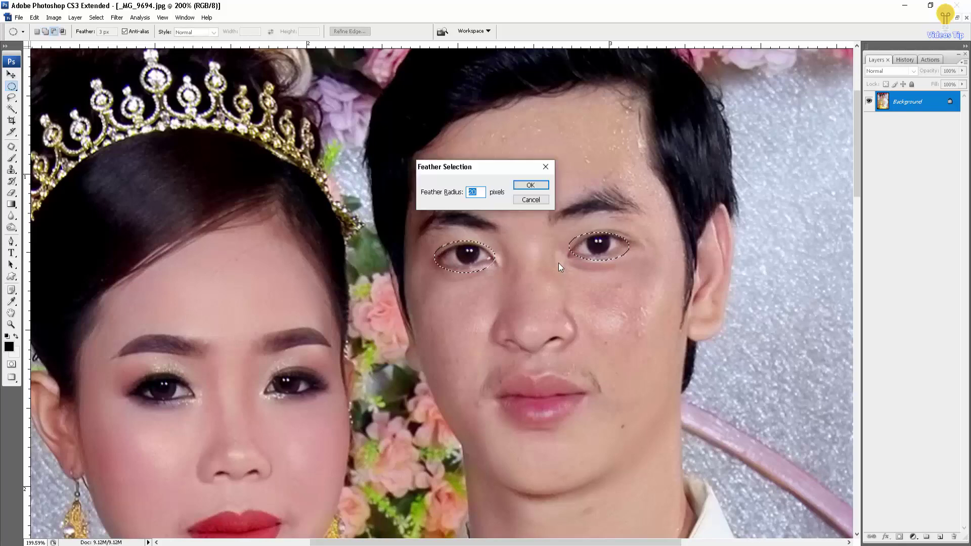
type("5")
key("Return")
key("ctrl+shift+s")
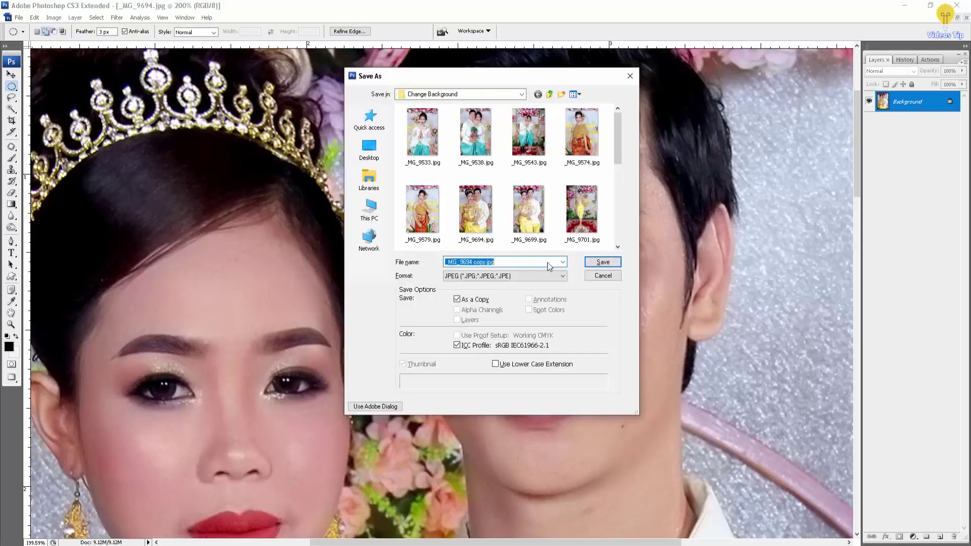
key("Escape")
Step: Set a 3-pixel feather on the eye selections and bring up Color Balance
key("ctrl+alt+d")
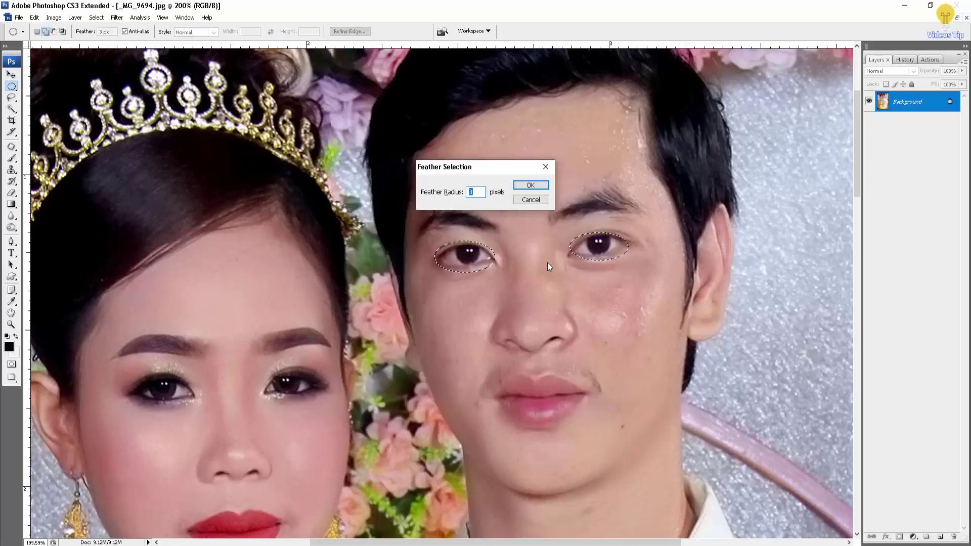
key("Escape")
key("ctrl+alt+d")
key("Return")
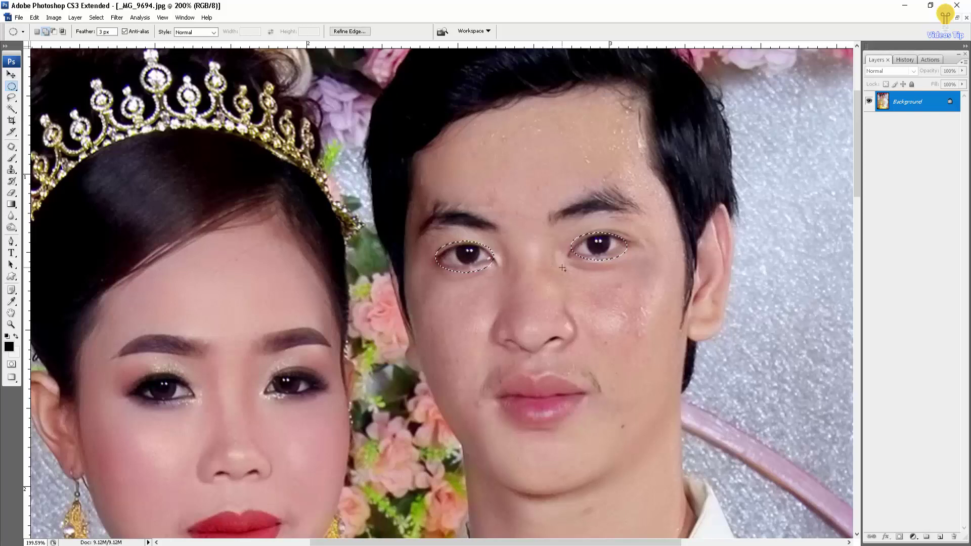
key("ctrl+alt+d")
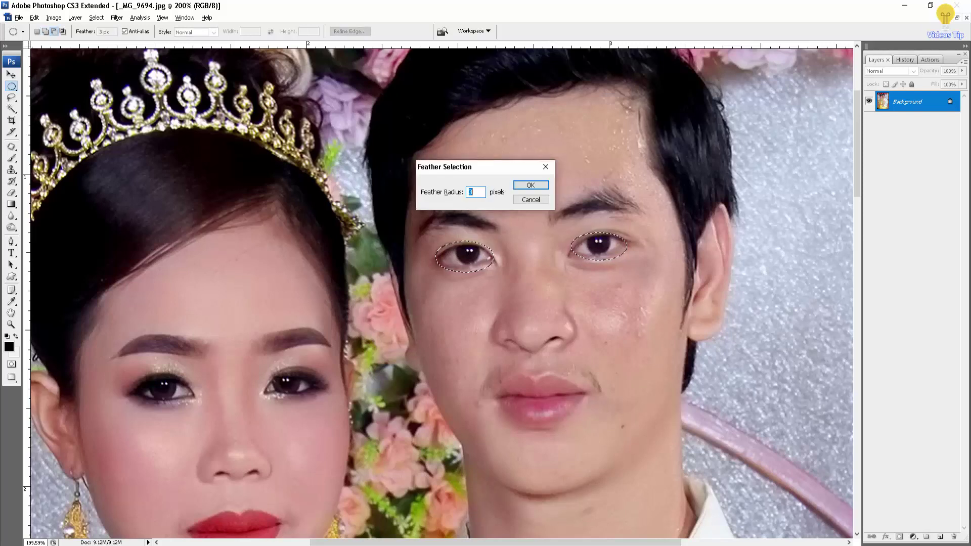
key("Return")
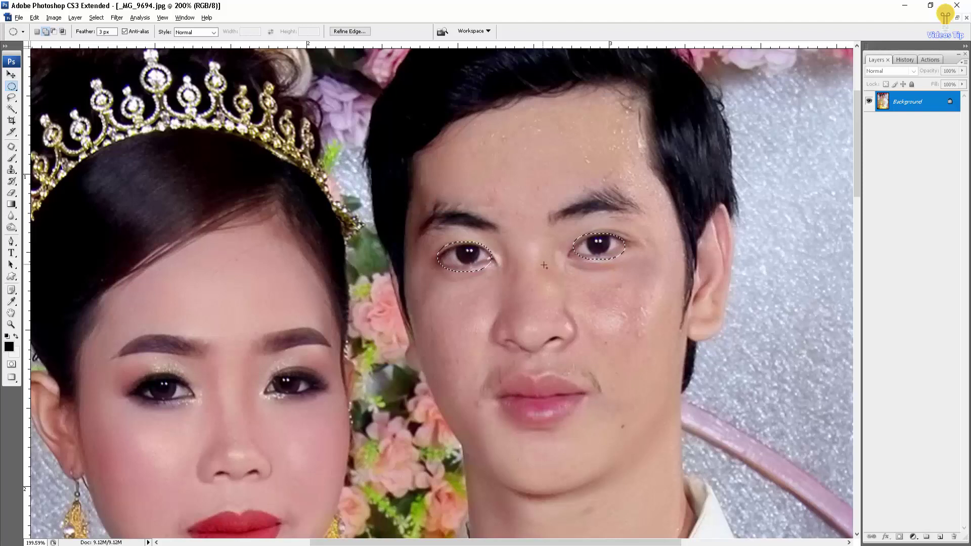
key("shift+b")
key("ctrl+b")
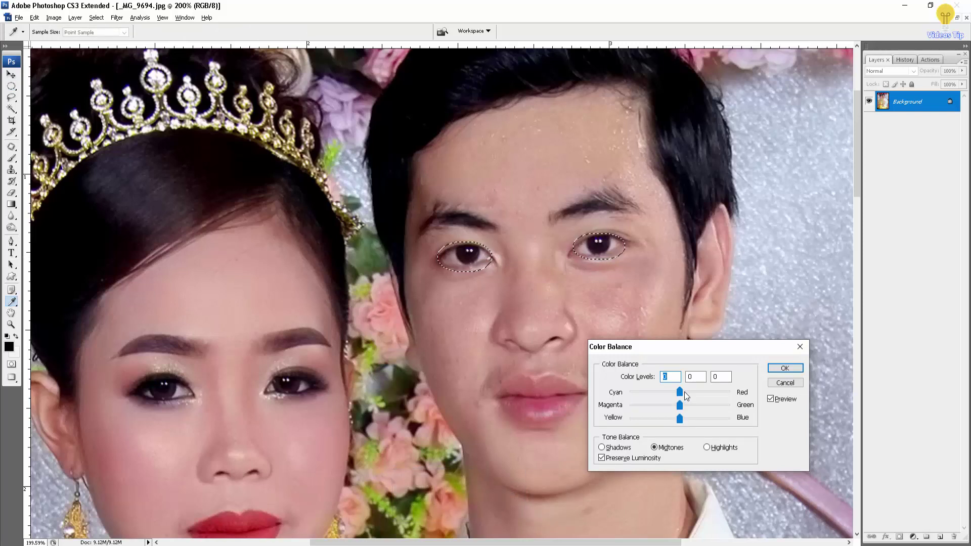
Step: Set midtone Cyan/Red to -16, nudge Magenta/Green toward green, compare with Preview, and apply
left_click_drag(680, 394, 720, 394)
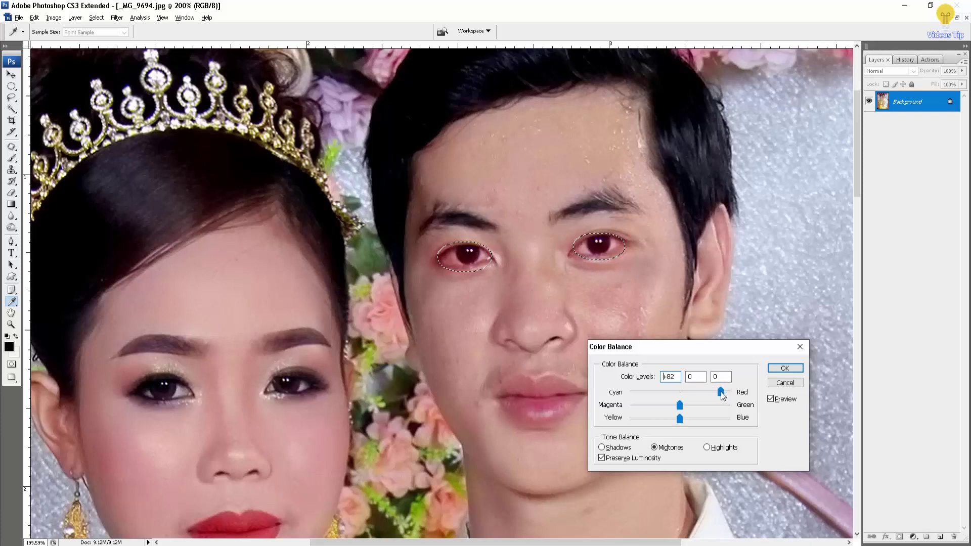
left_click_drag(721, 393, 673, 395)
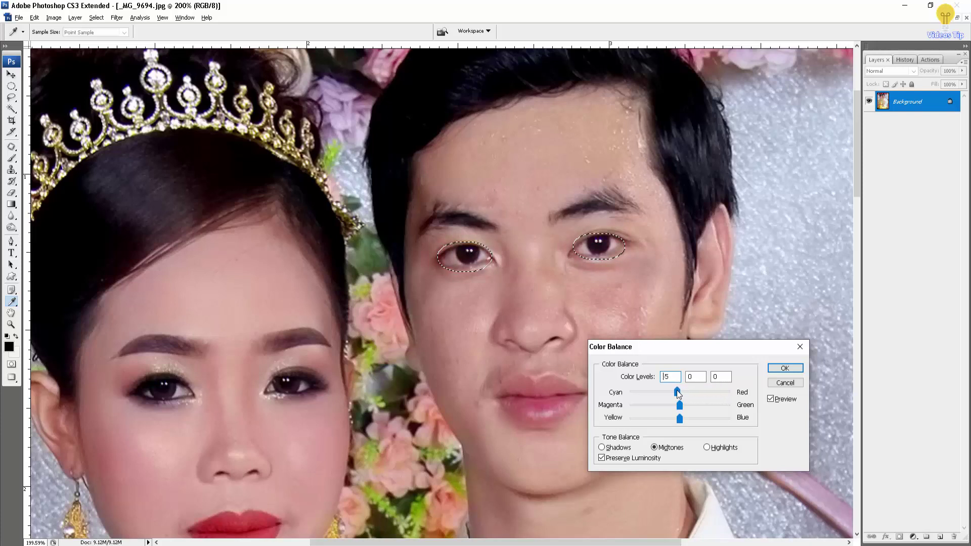
left_click(774, 400)
left_click(770, 399)
left_click(770, 398)
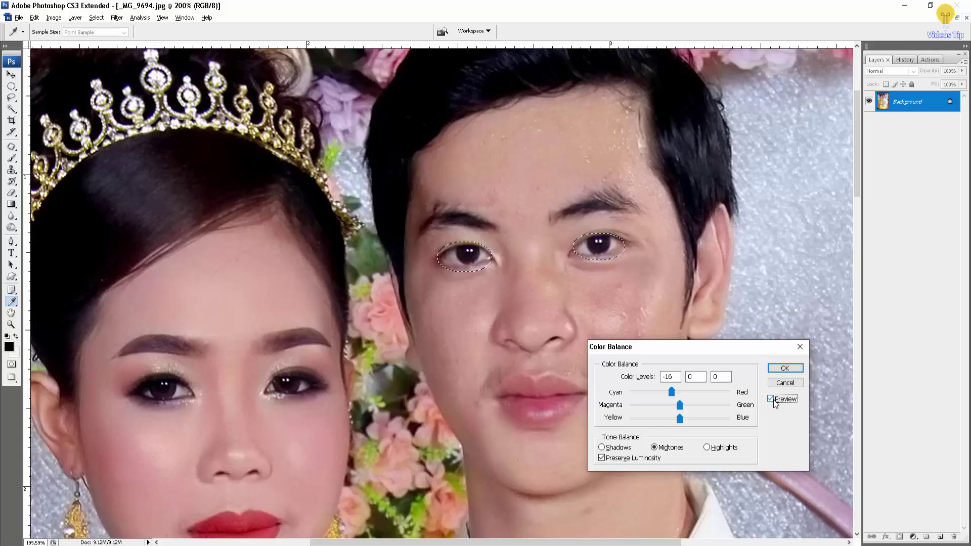
left_click(694, 378)
key("Up")
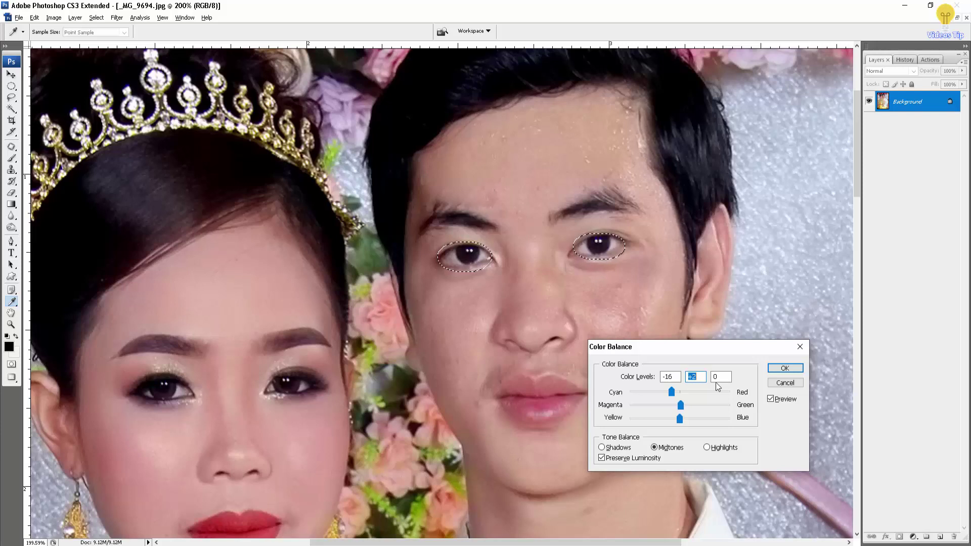
key("Up")
left_click_drag(685, 353, 564, 317)
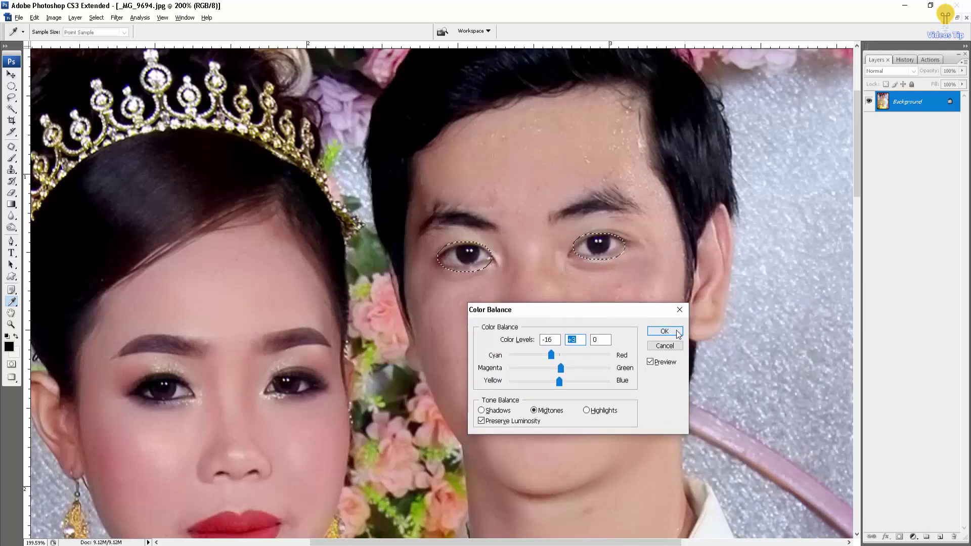
left_click(671, 332)
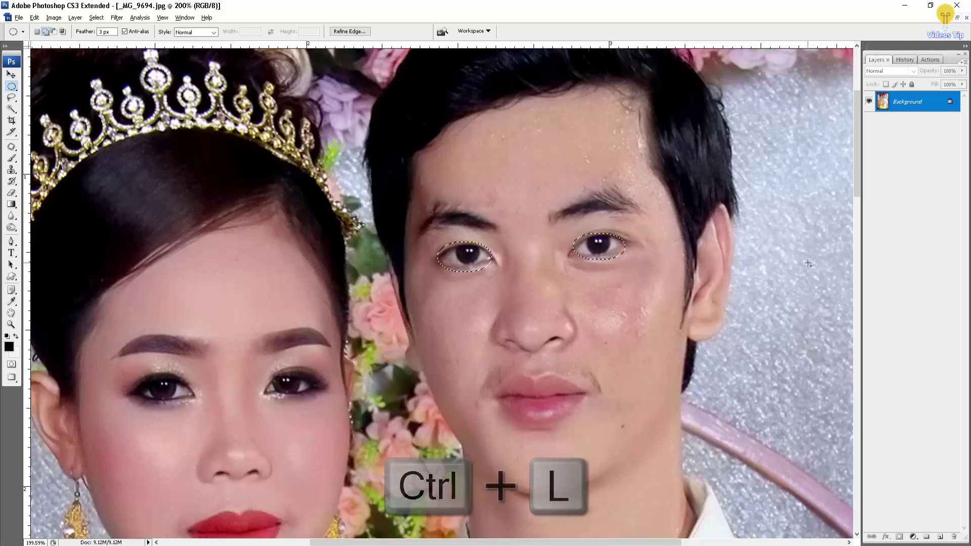
Step: Open Levels for the eyes and raise the shadow input level to about 12
key("ctrl+l")
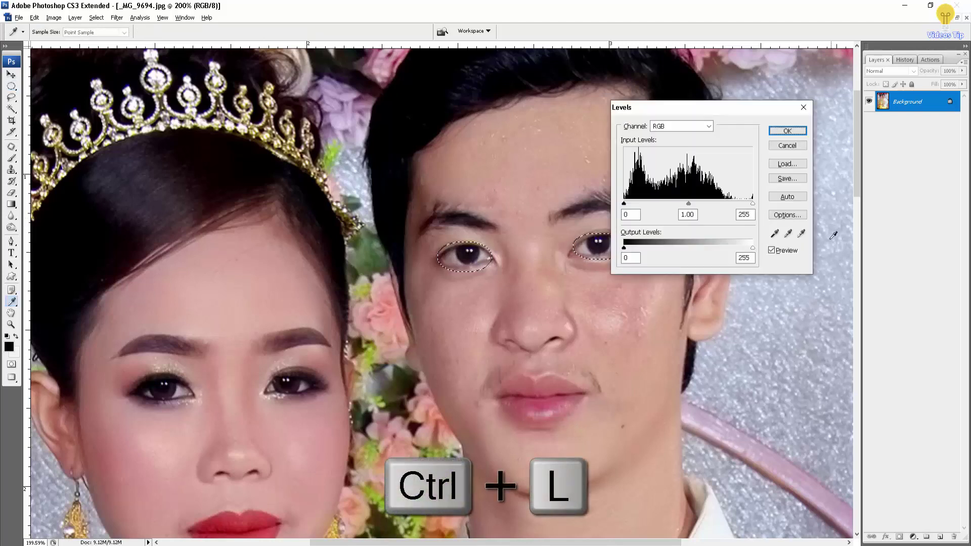
left_click_drag(700, 106, 739, 102)
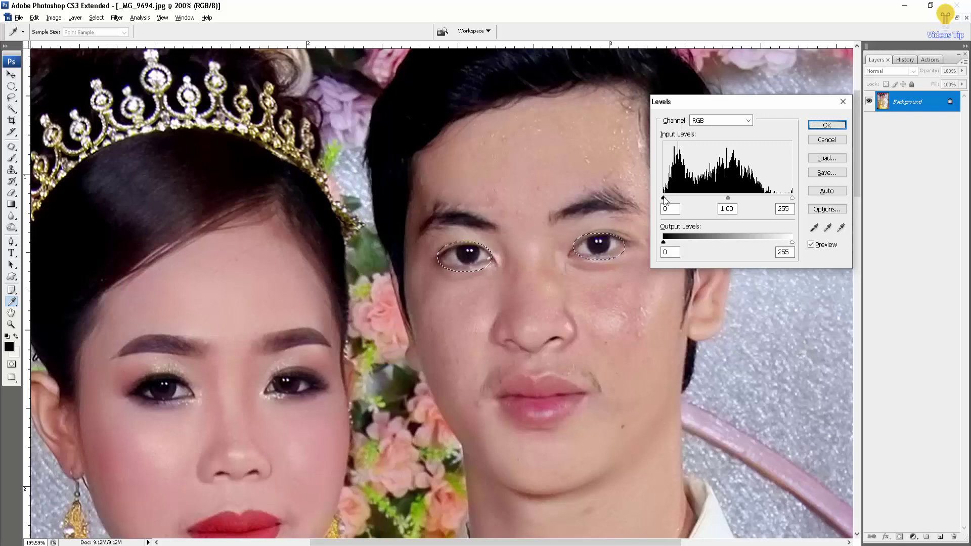
left_click_drag(666, 200, 698, 201)
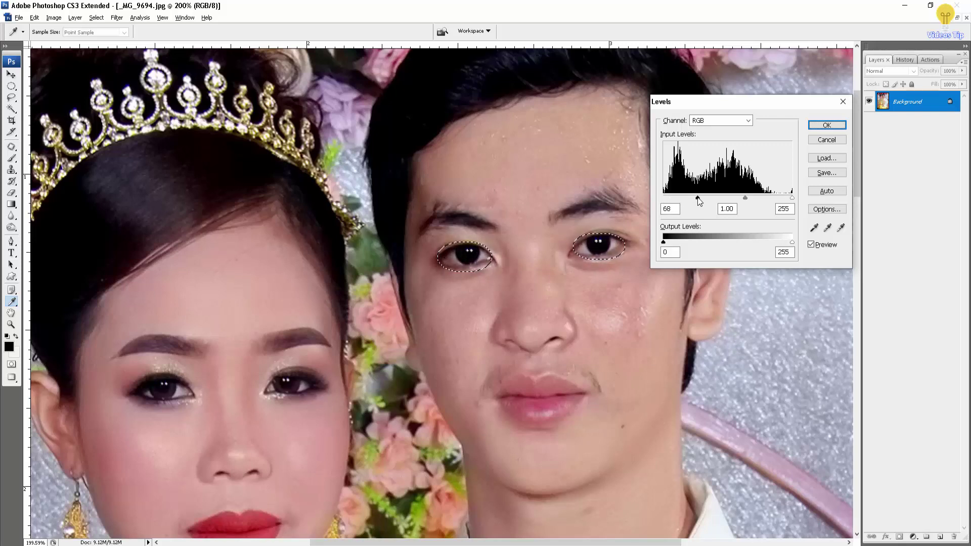
left_click_drag(697, 199, 664, 198)
double_click(669, 209)
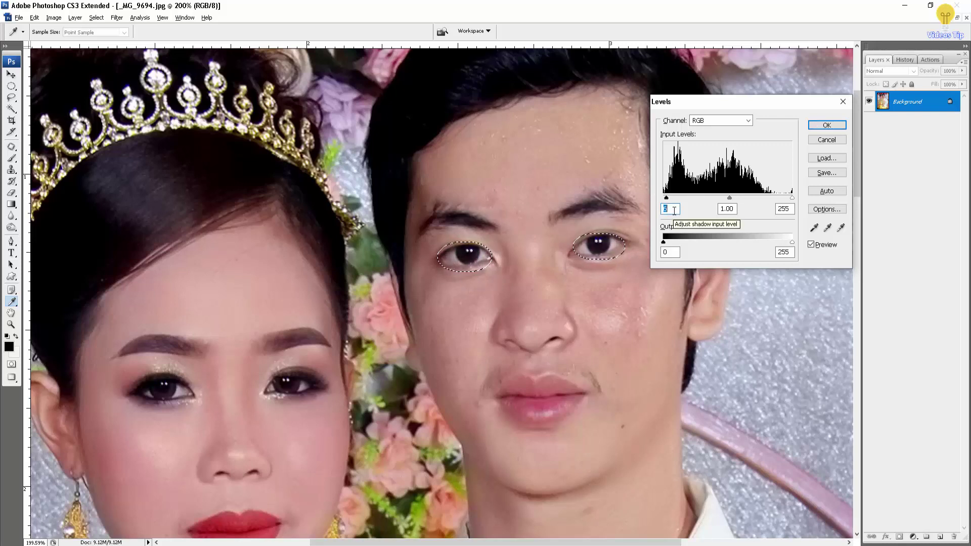
key("shift+Up")
key("Up")
key("Up")
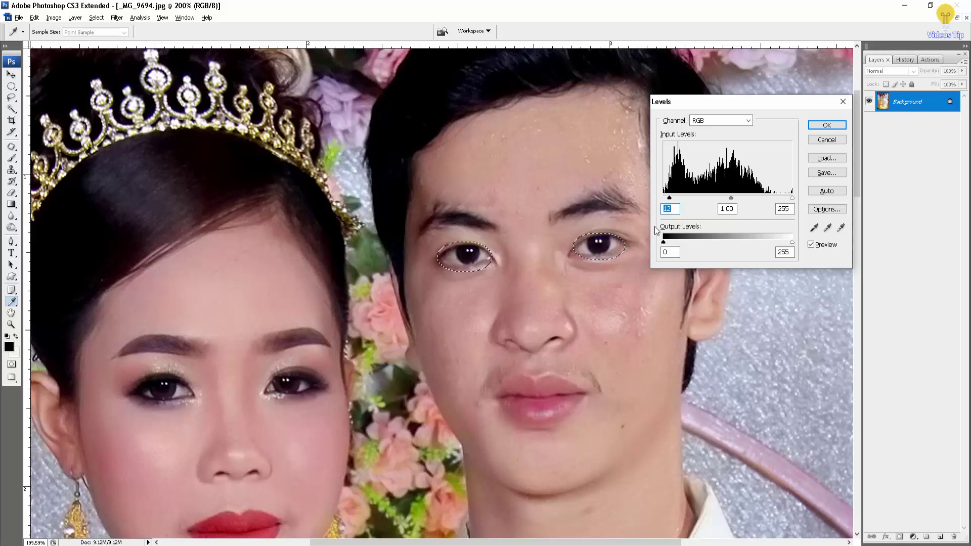
Step: Set gamma to 1.07 and shadow input to 16, compare with Preview, and apply Levels
left_click(729, 208)
key("Up")
key("Up")
key("Up")
key("Up")
key("Up")
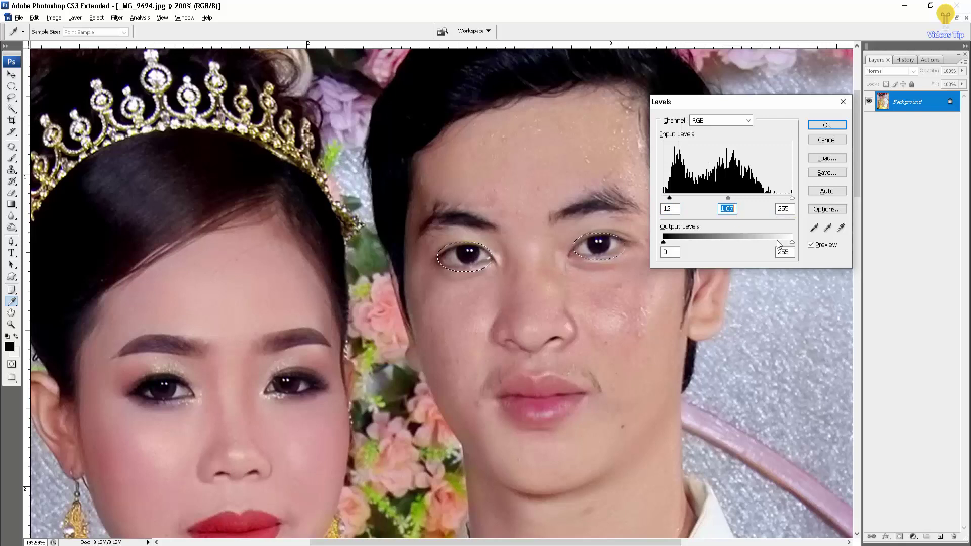
left_click(811, 245)
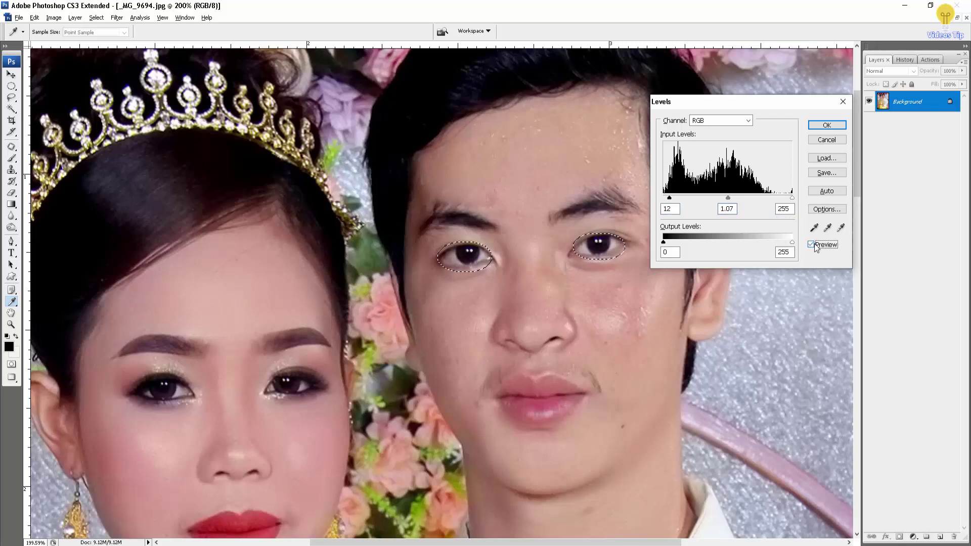
left_click(811, 245)
left_click(671, 209)
key("Up")
key("Up")
key("Up")
key("Up")
left_click(811, 244)
left_click(811, 245)
left_click(813, 127)
key("m")
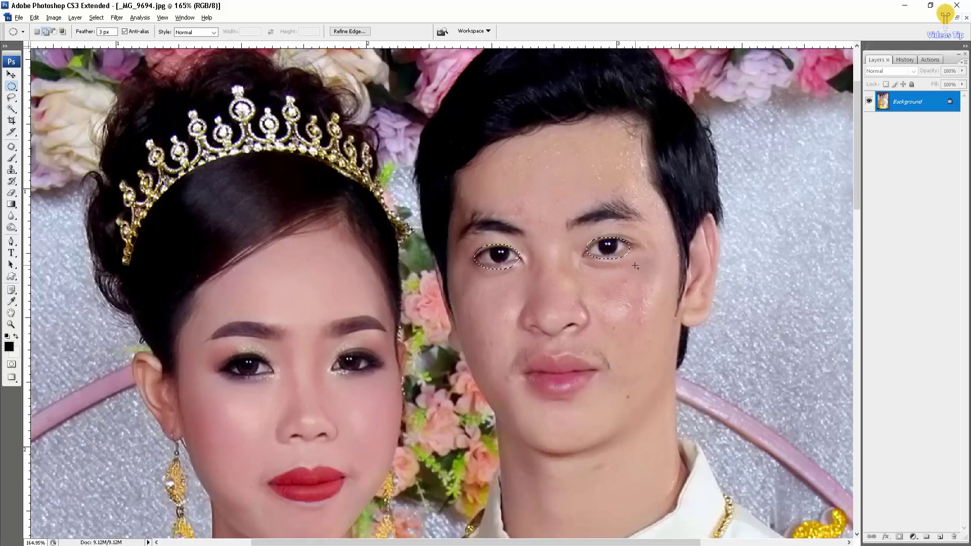
Step: Open Brightness/Contrast, move it clear of the right eye, and set Brightness to 12
key("alt+i")
key("a")
key("c")
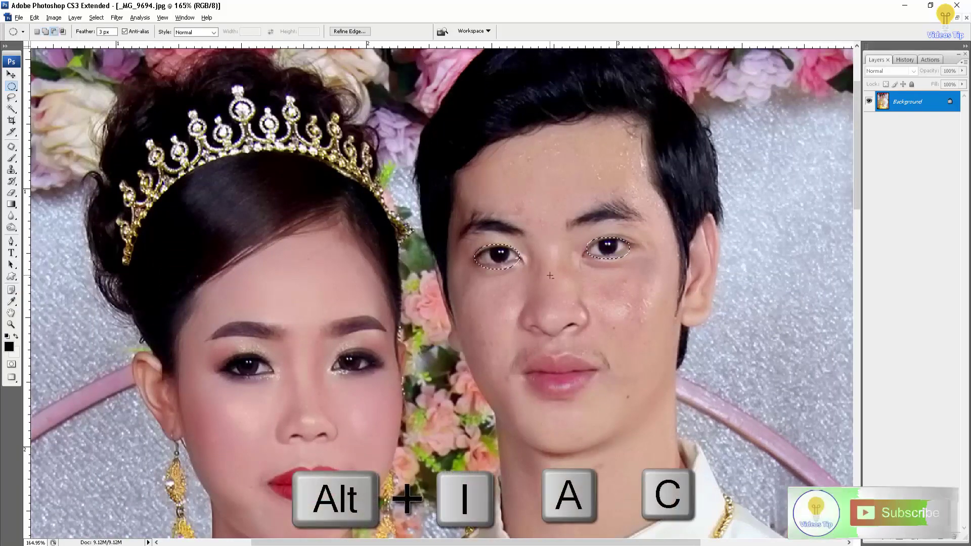
key("alt+i")
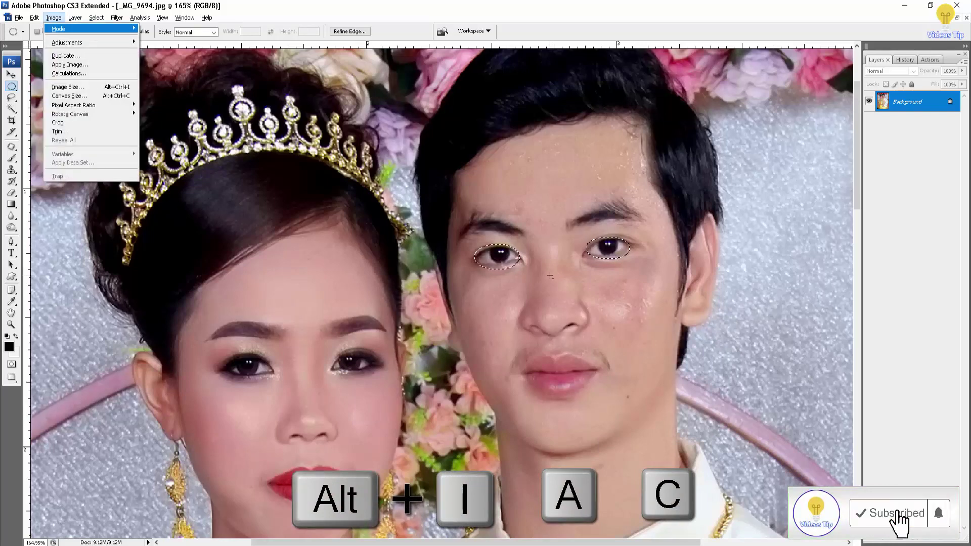
key("a")
key("c")
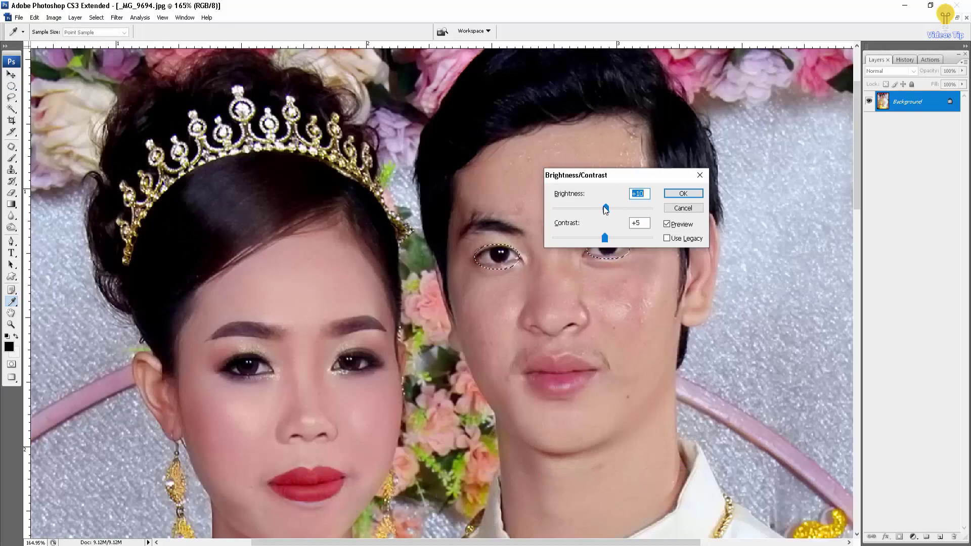
left_click_drag(605, 181, 540, 134)
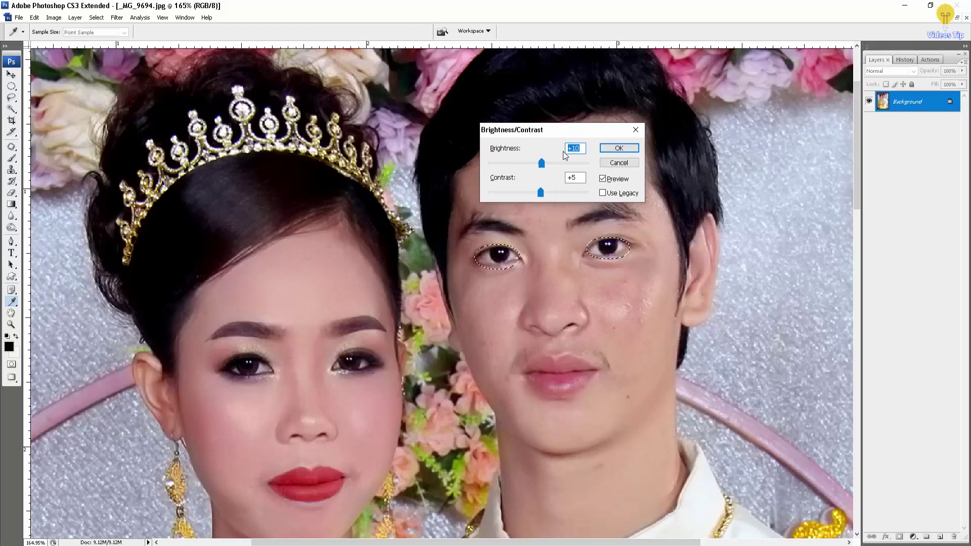
type("12")
Step: Set Contrast to +7, compare with Preview, and apply the adjustment
left_click(577, 177)
key("Up")
key("Down")
key("Down")
key("Down")
key("Up")
key("Up")
key("Up")
key("Up")
left_click(616, 185)
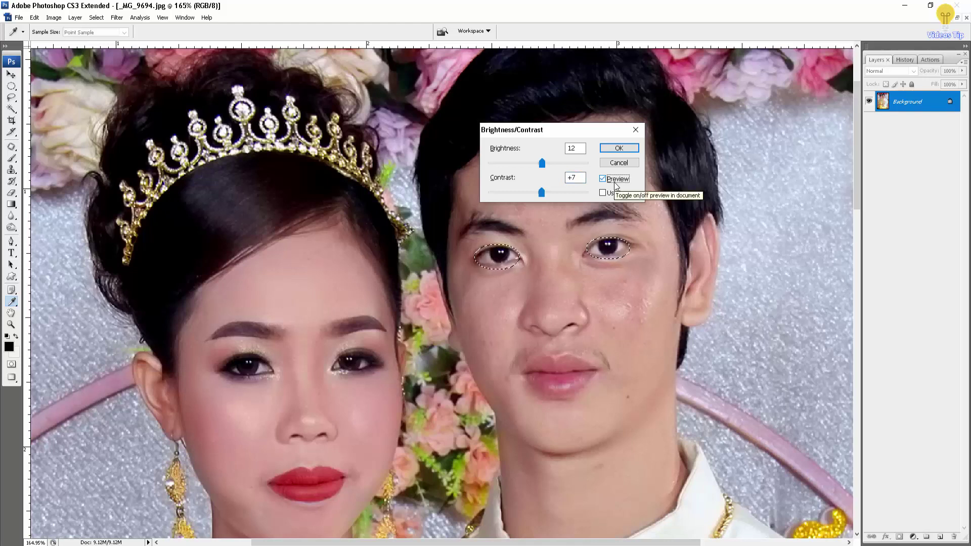
left_click(616, 185)
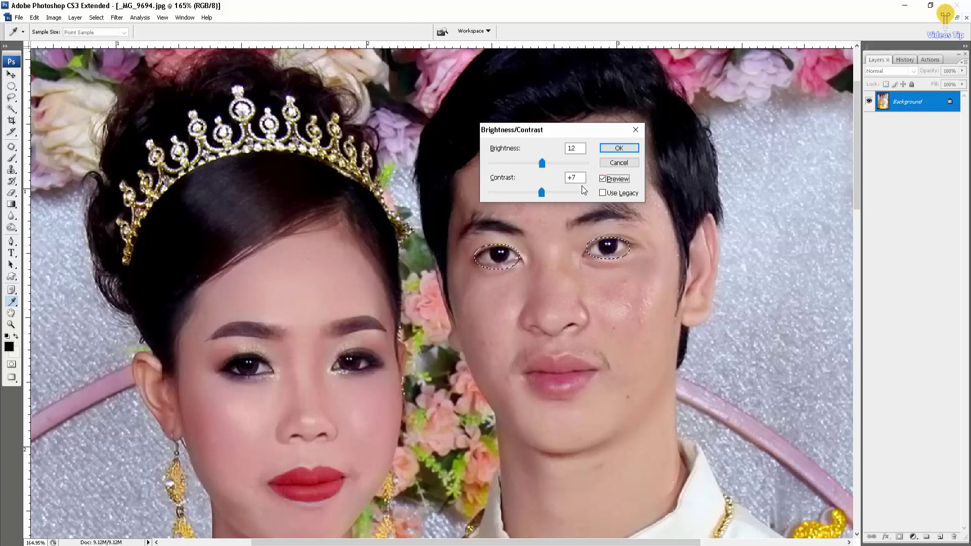
left_click(617, 148)
Step: Apply a Curves adjustment to the eyes, raising input 192 to output about 199
key("m")
scroll(618, 255, "up", 1)
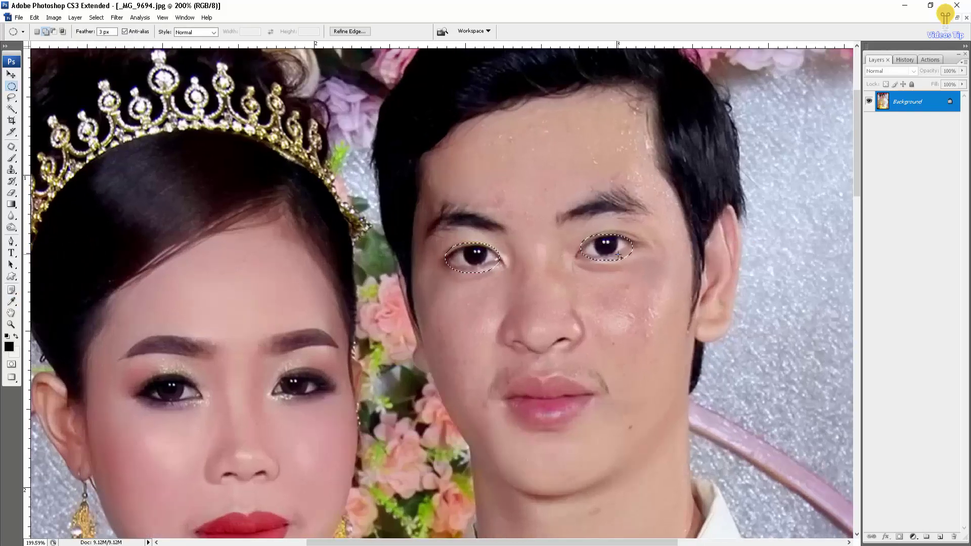
key("ctrl+m")
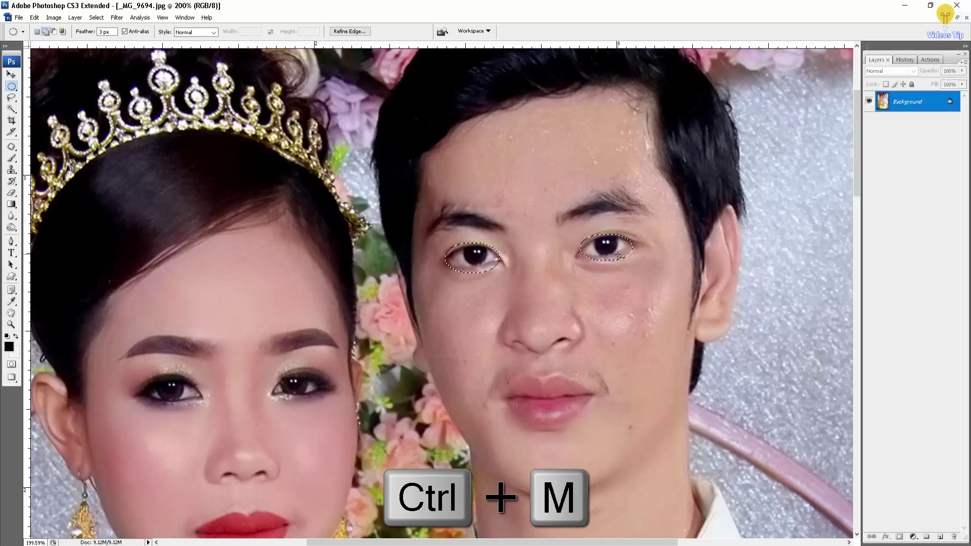
key("ctrl+m")
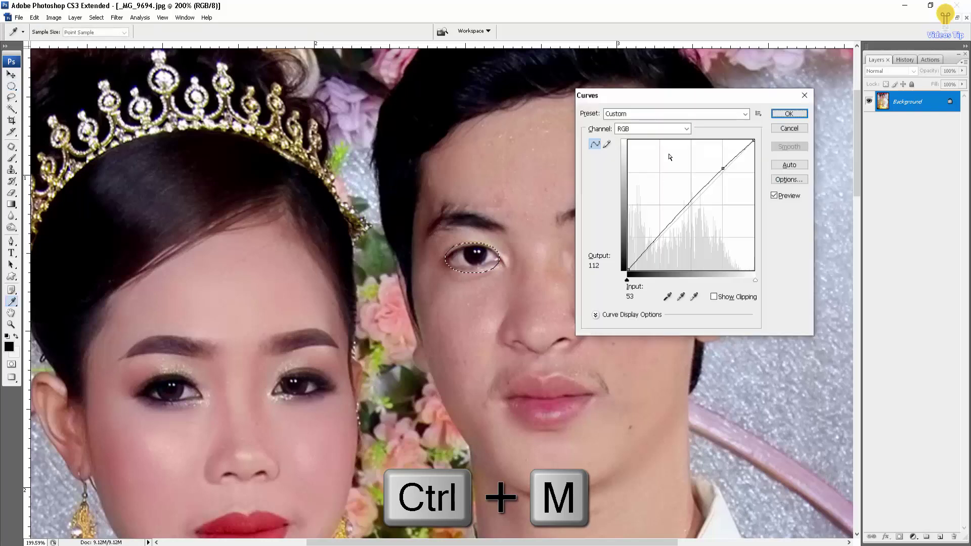
left_click_drag(630, 95, 693, 121)
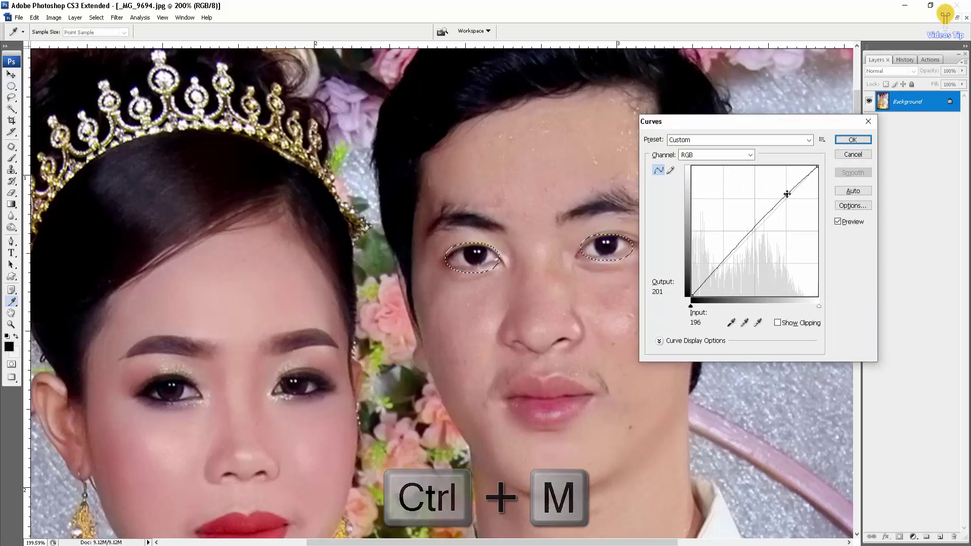
left_click_drag(786, 194, 786, 195)
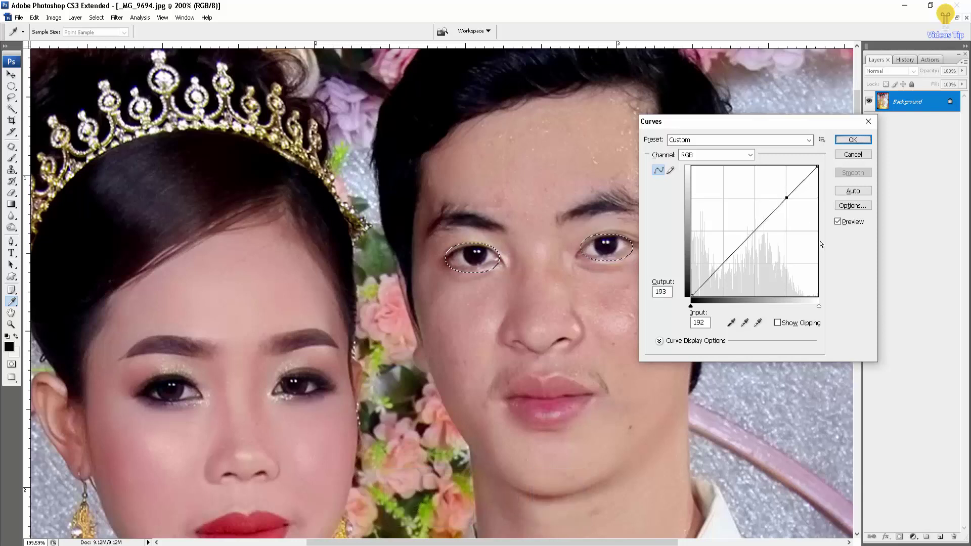
double_click(854, 224)
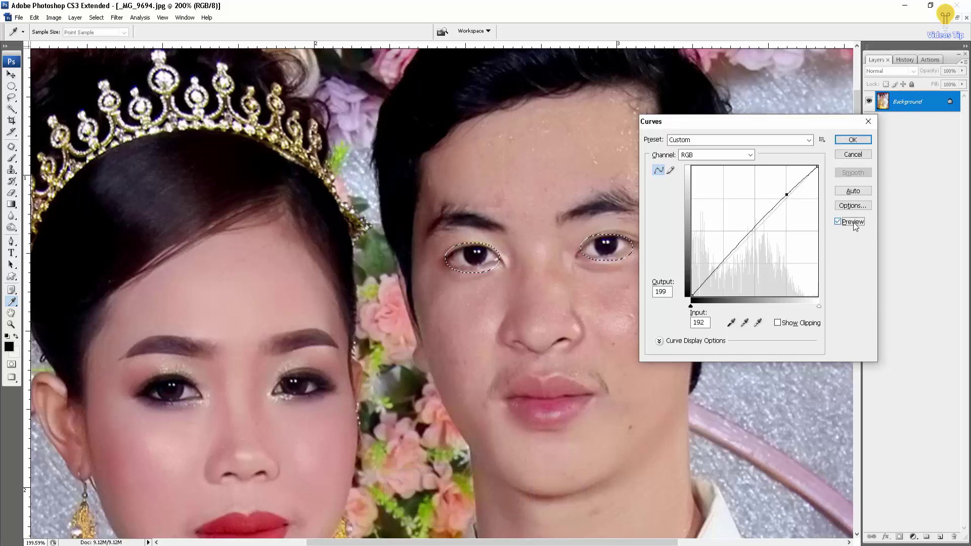
left_click(853, 223)
key("Tab")
left_click(853, 140)
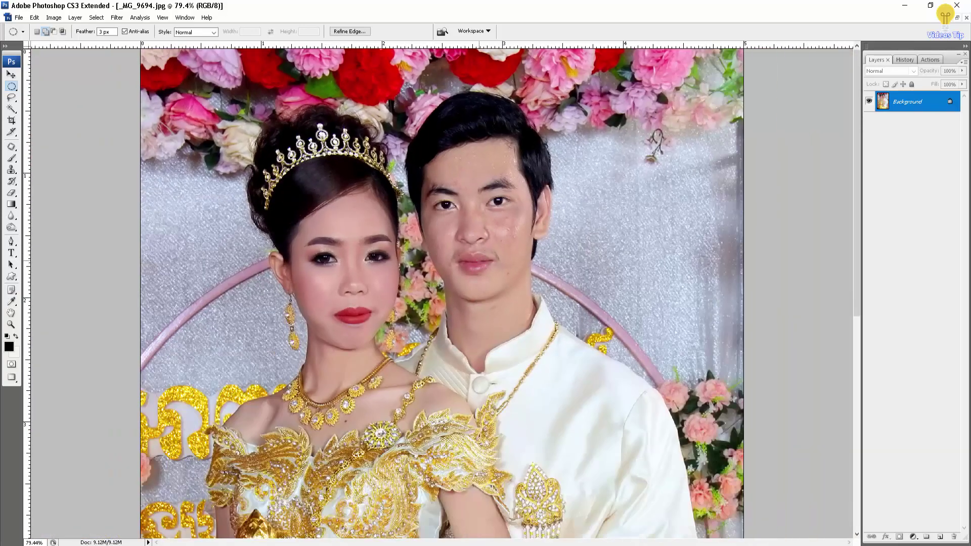
Step: Deselect the groom's eyes and show the History panel listing every edit through Deselect
key("ctrl+d")
scroll(469, 172, "up", 1)
scroll(472, 172, "up", 1)
scroll(474, 172, "up", 1)
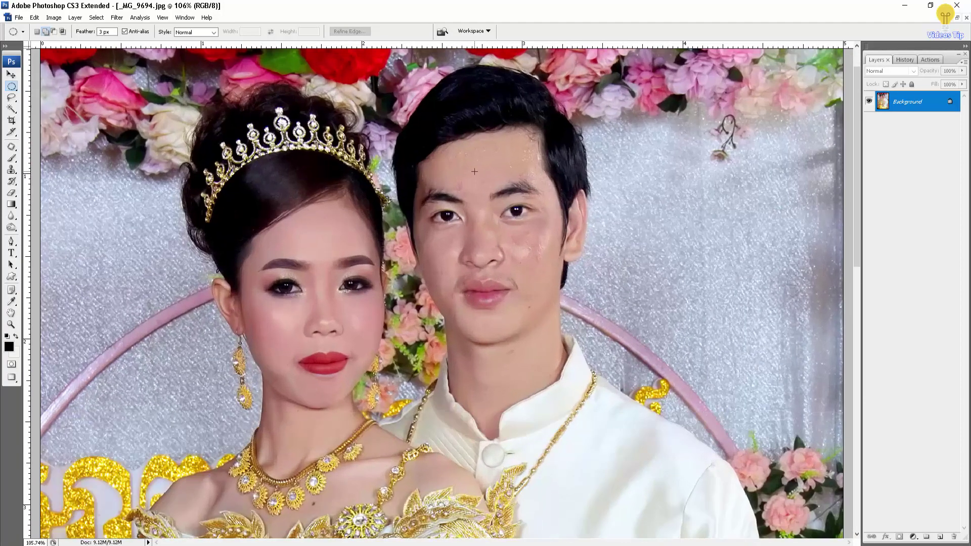
scroll(477, 172, "up", 1)
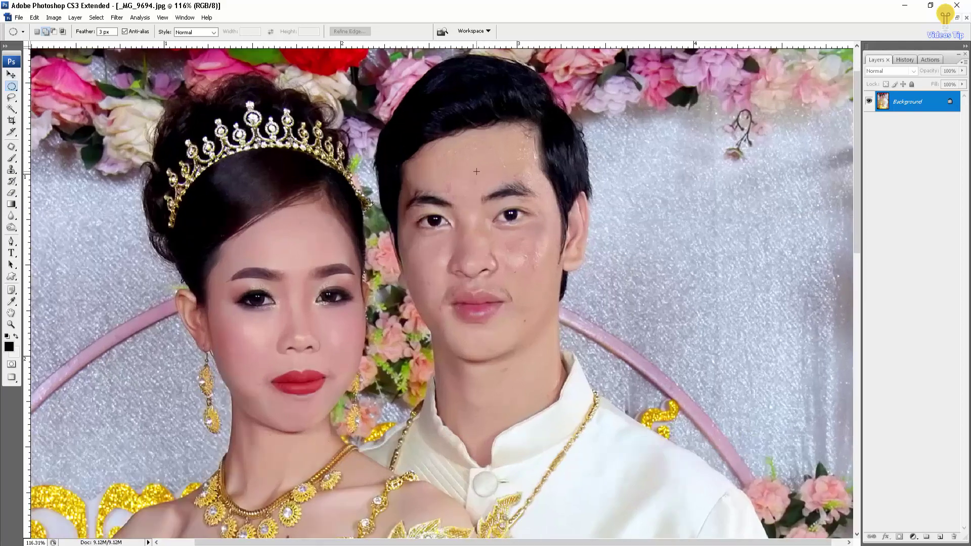
scroll(479, 172, "up", 1)
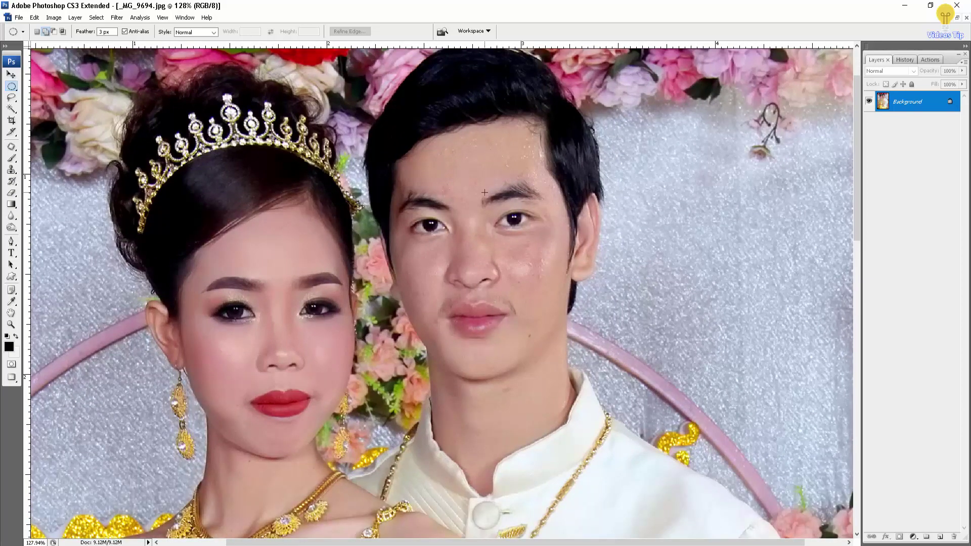
scroll(484, 195, "down", 2)
scroll(488, 197, "down", 2)
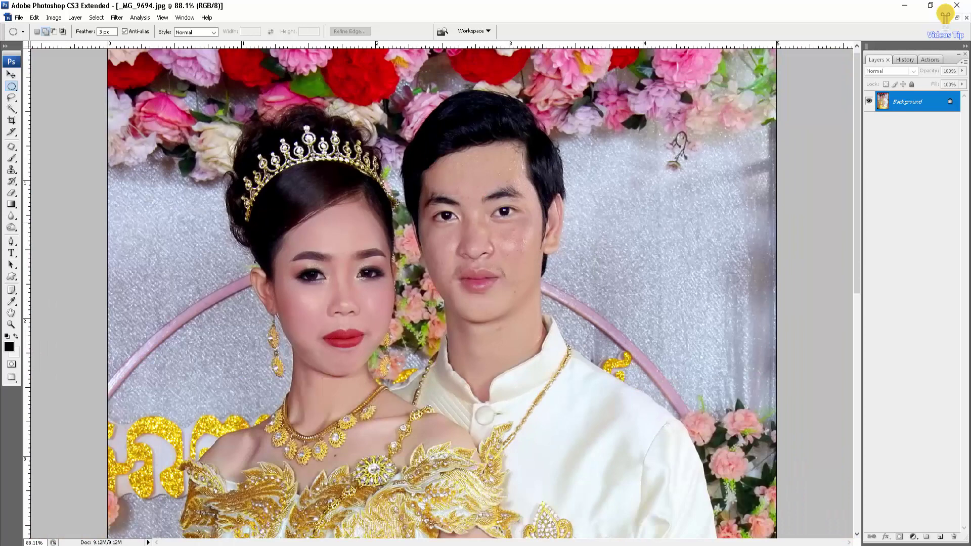
left_click(904, 60)
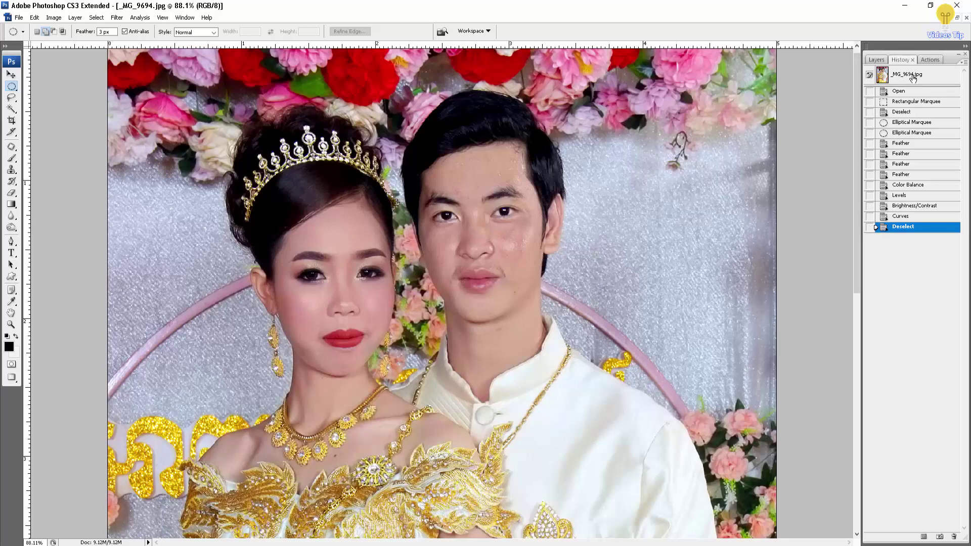
left_click(912, 77)
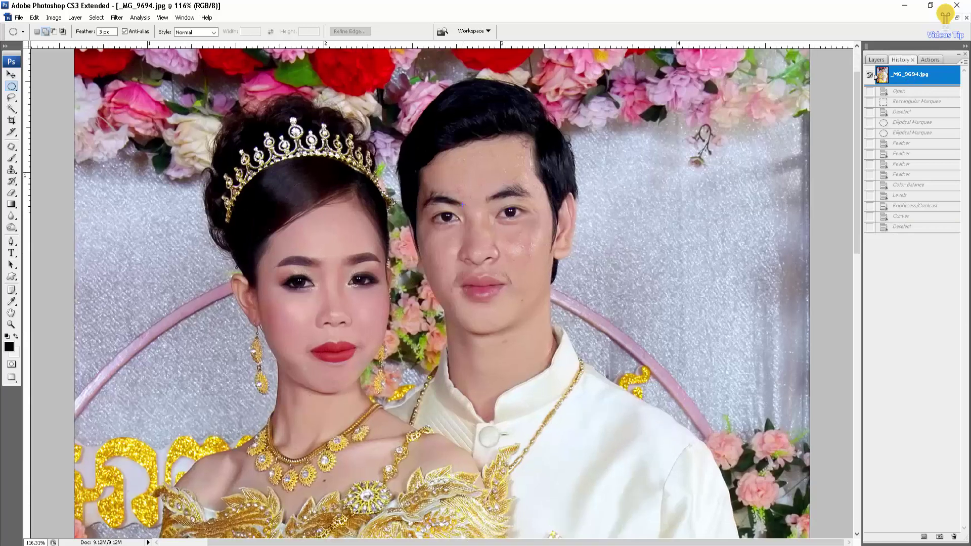
scroll(459, 217, "up", 3)
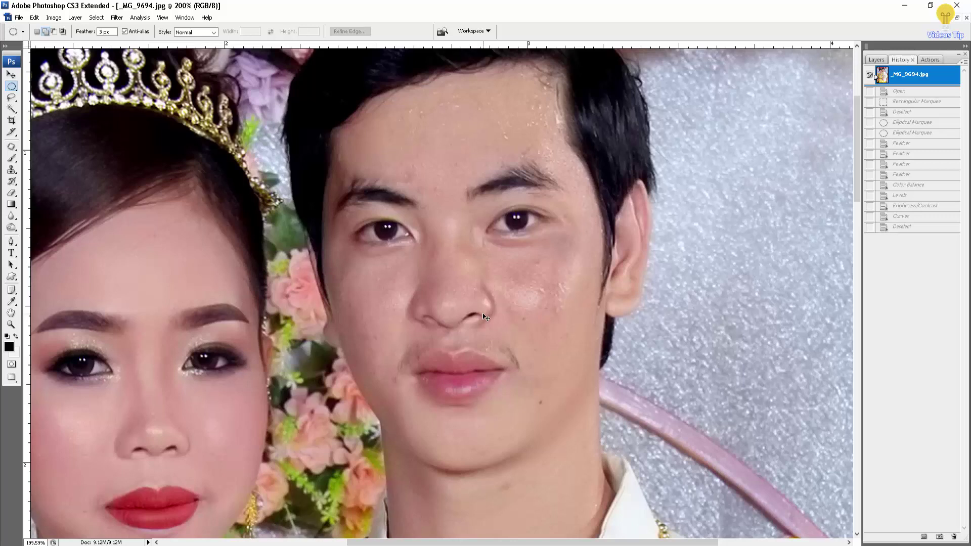
key("ctrl+z")
key("ctrl+z")
key("ctrl+z")
key("ctrl+z")
key("ctrl+z")
key("ctrl+z")
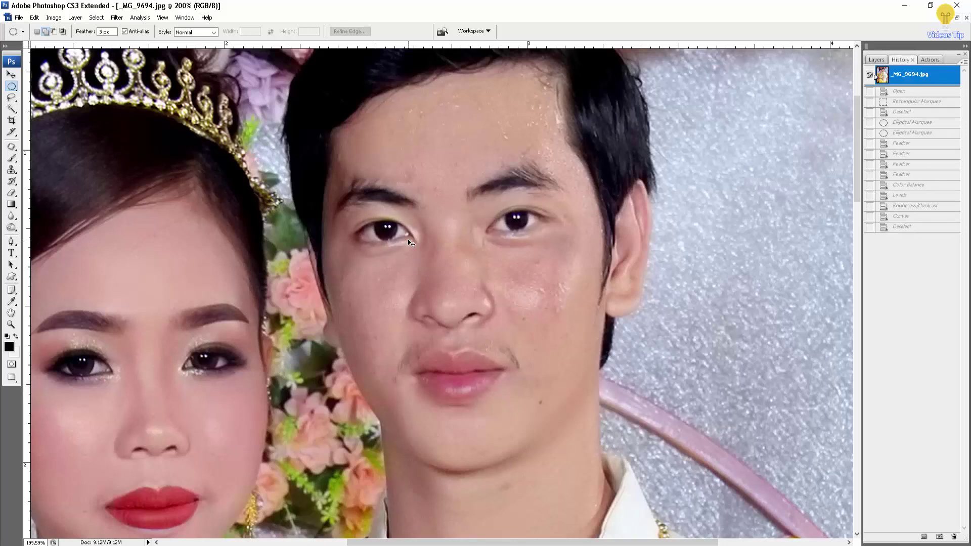
key("ctrl+z")
key("ctrl+z")
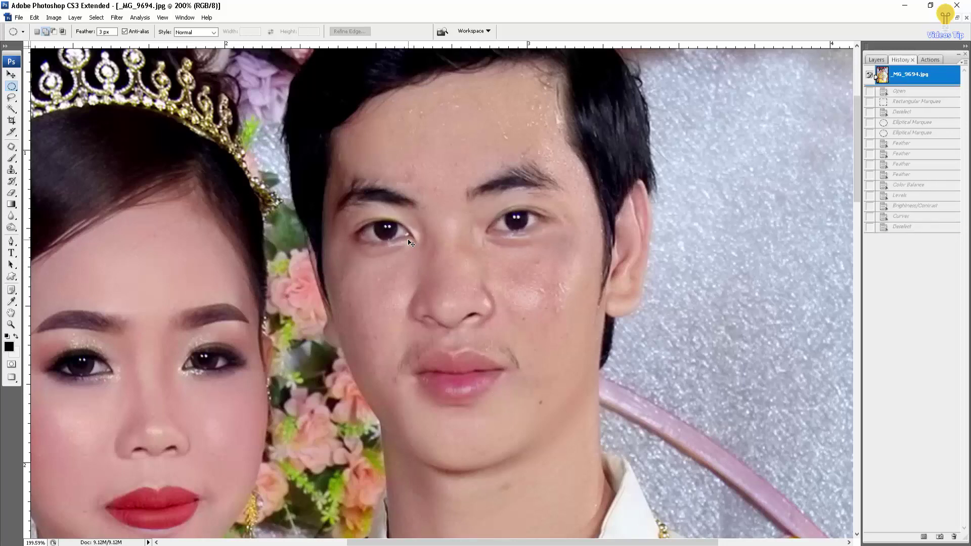
key("ctrl+z")
key("ctrl+z")
key("ctrl+z")
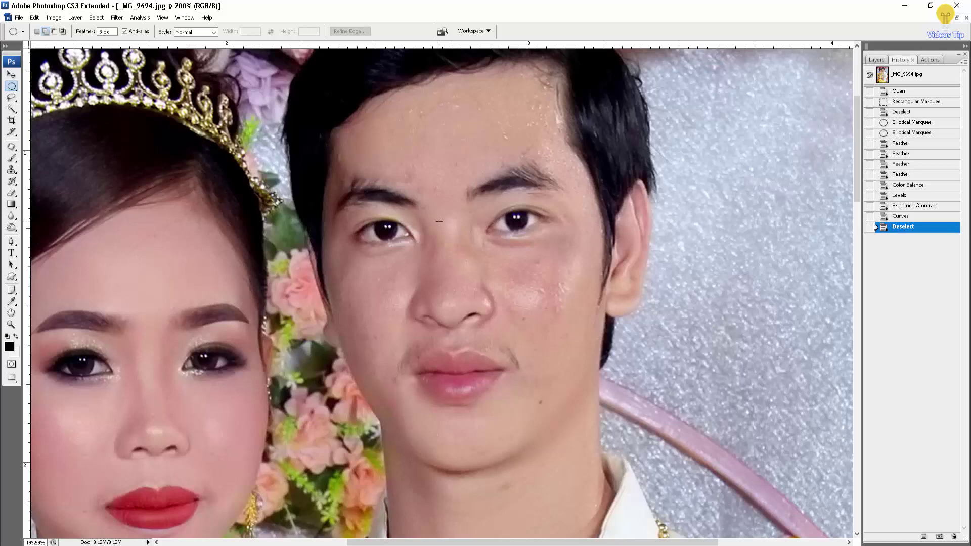
Step: Zoom out on the edited photo, then open _MG_9533.jpg from Change Background in Photos
scroll(442, 224, "down", 3)
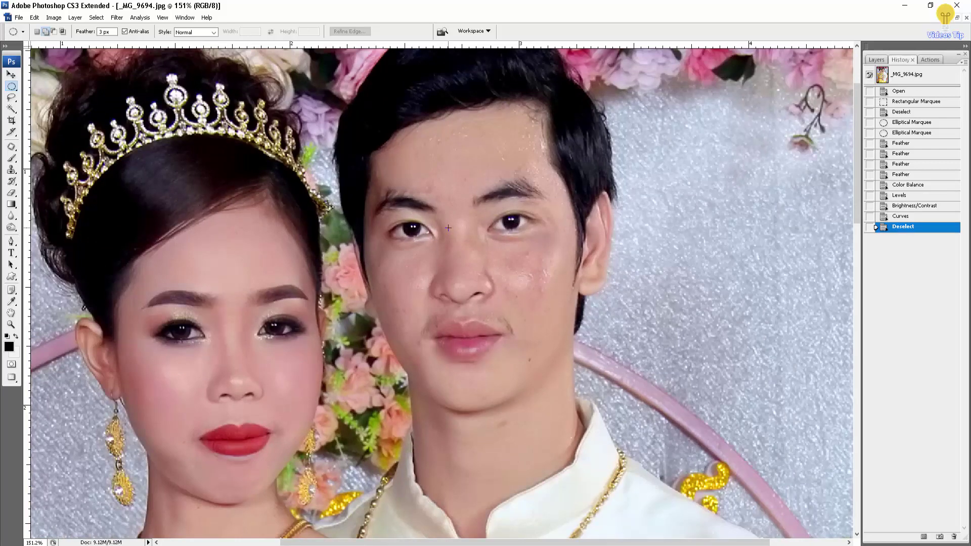
scroll(448, 228, "down", 1)
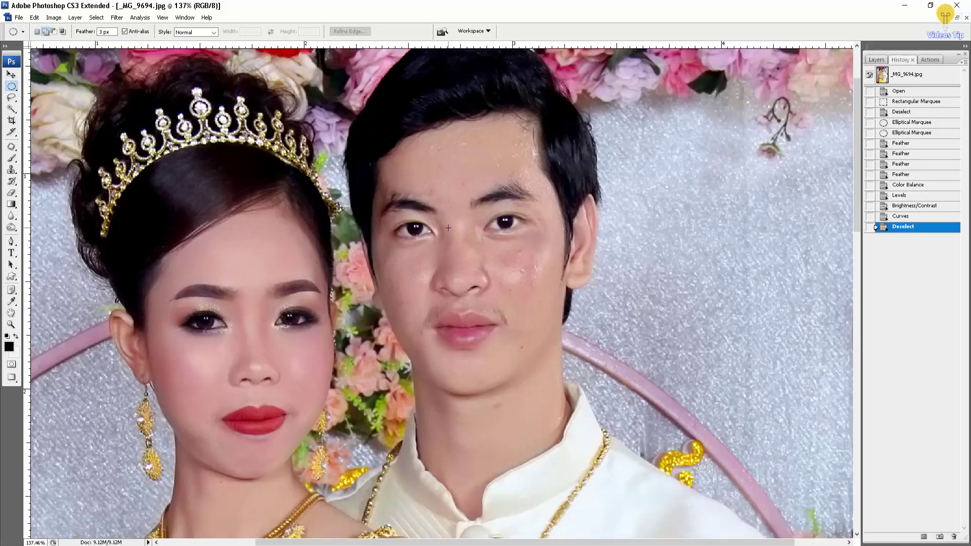
scroll(448, 228, "down", 3)
scroll(475, 225, "down", 1)
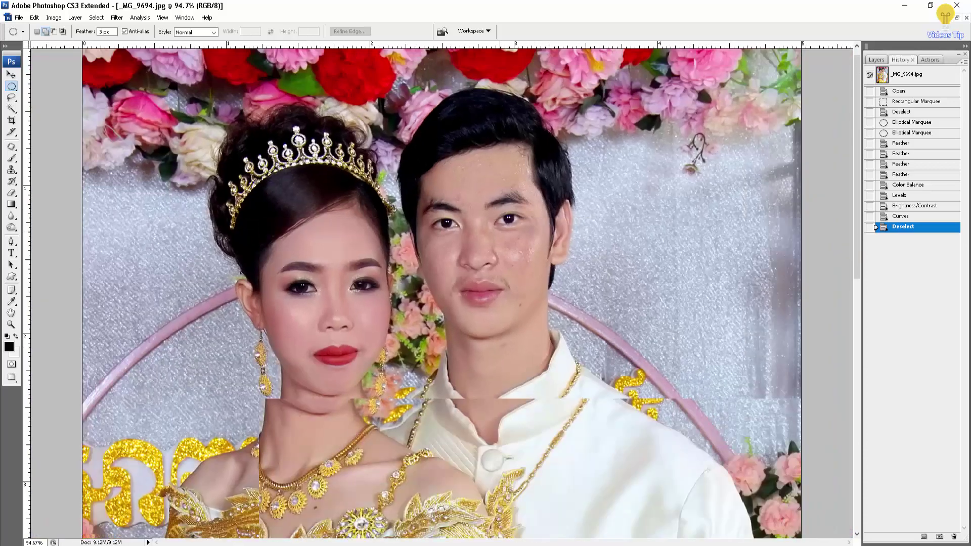
scroll(500, 221, "down", 1)
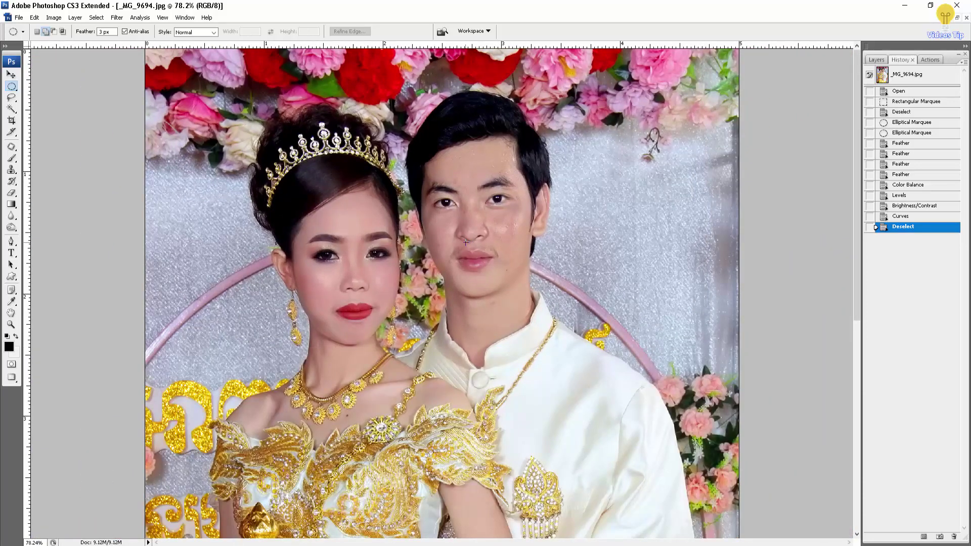
scroll(503, 277, "down", 1)
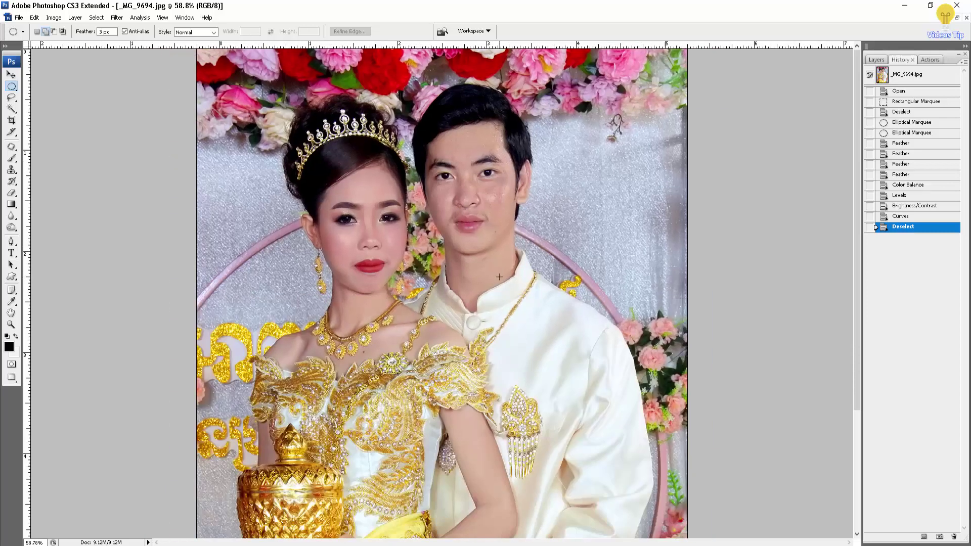
scroll(499, 277, "down", 1)
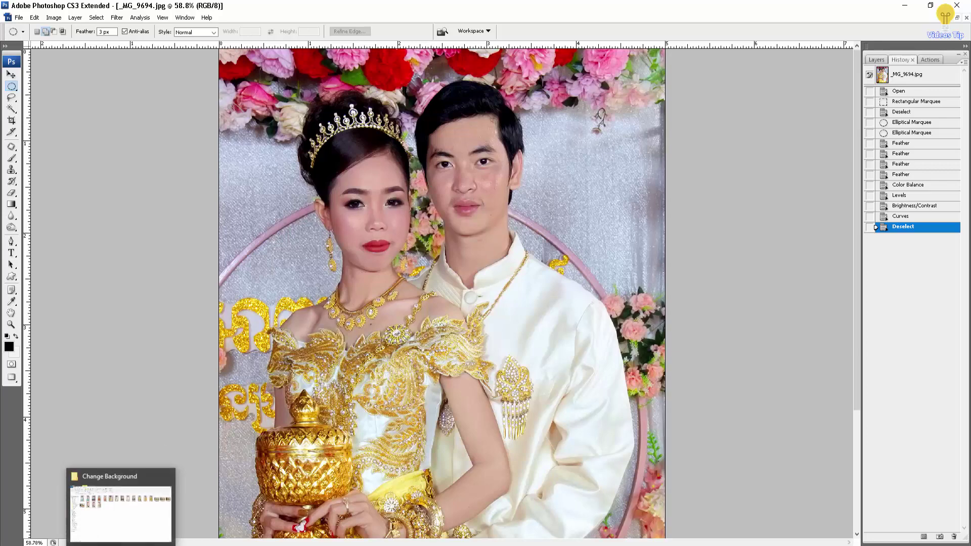
left_click(121, 508)
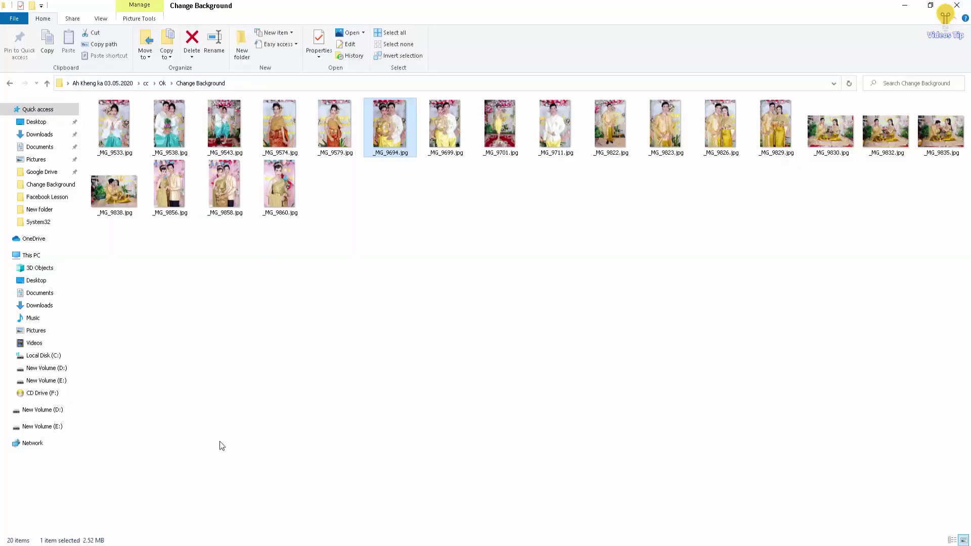
double_click(119, 128)
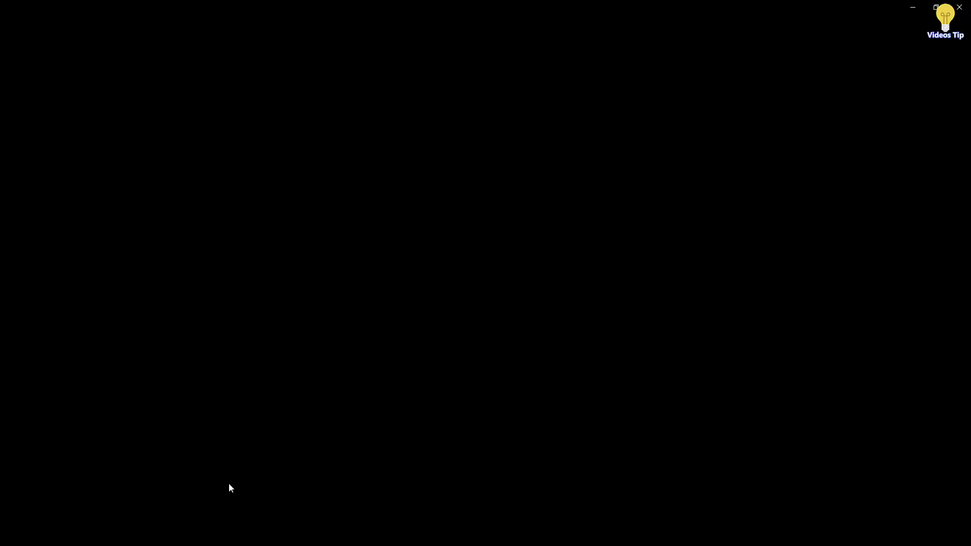
Step: Step through the wedding photos from _MG_9543.jpg past _MG_9694.jpg toward _MG_9832.jpg
key("Right")
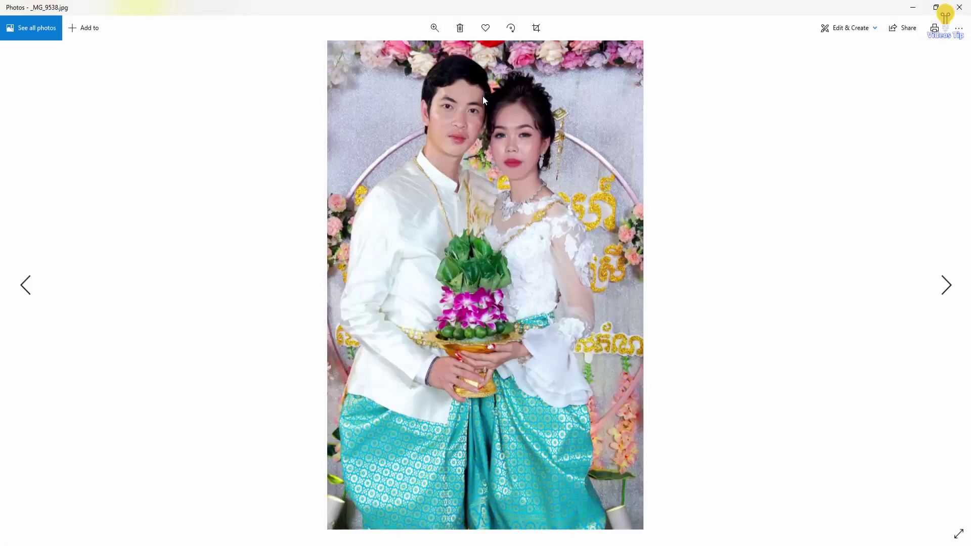
key("Right")
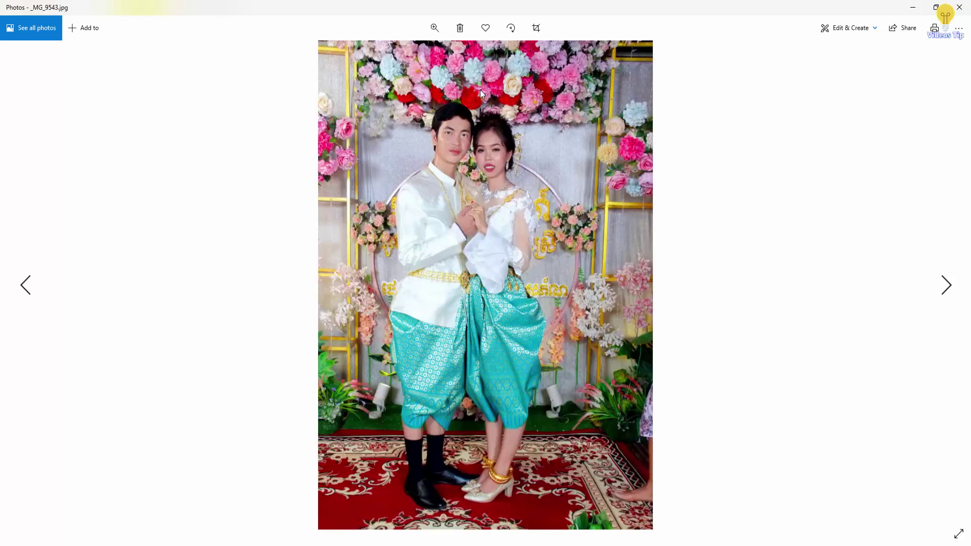
key("Right")
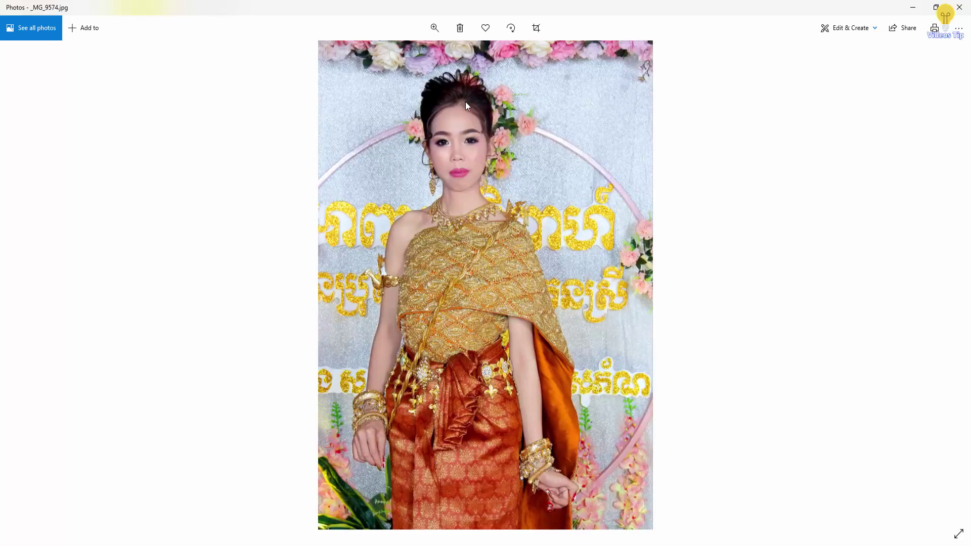
scroll(470, 106, "up", 2)
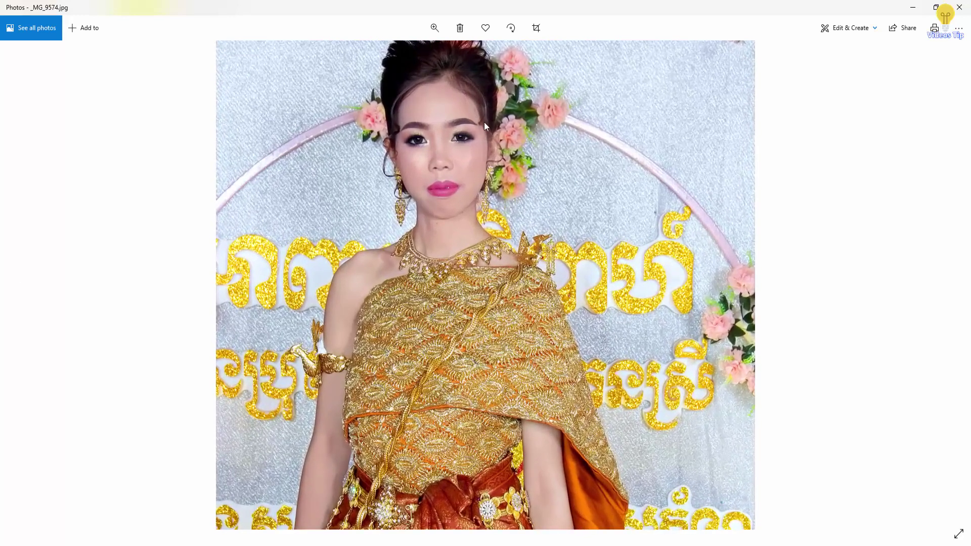
key("Right")
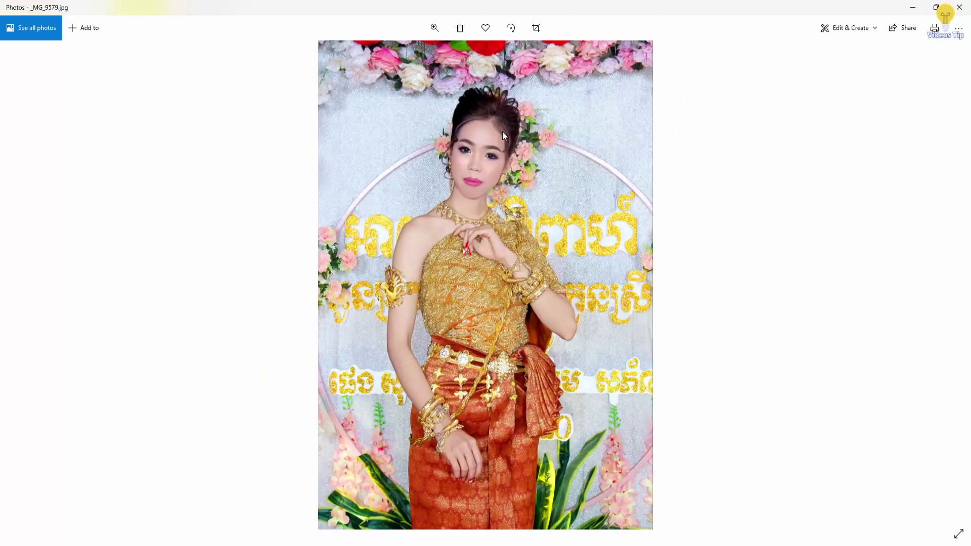
key("Right")
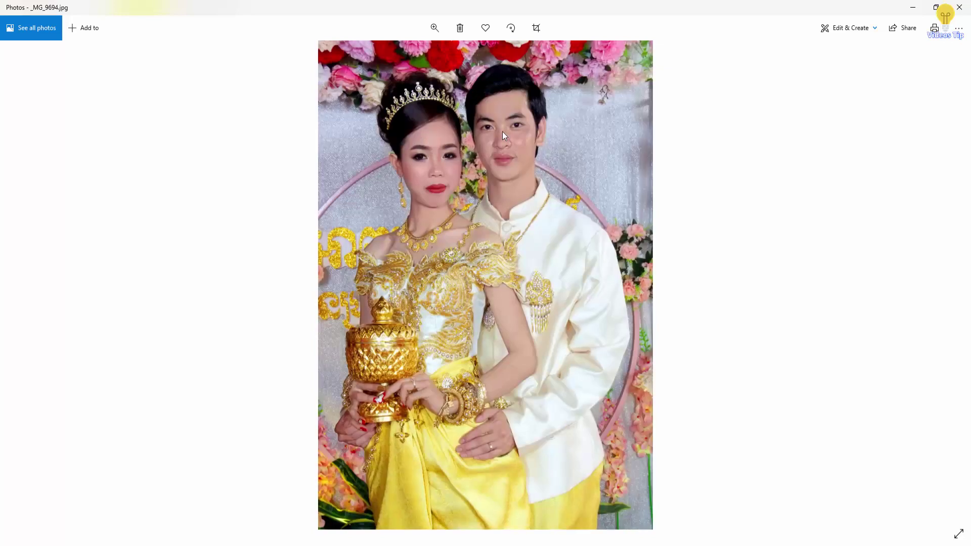
key("Right")
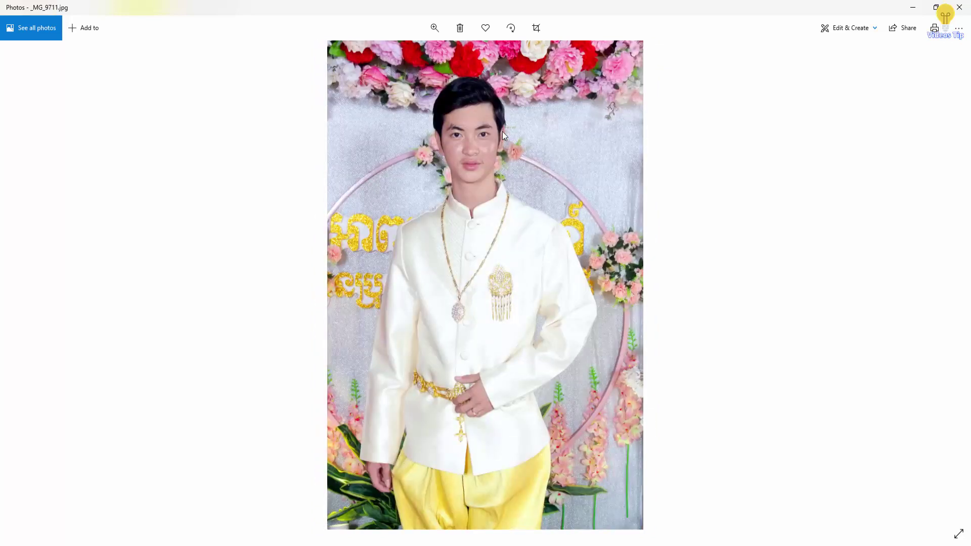
key("Right")
key("Right")
key("Right")
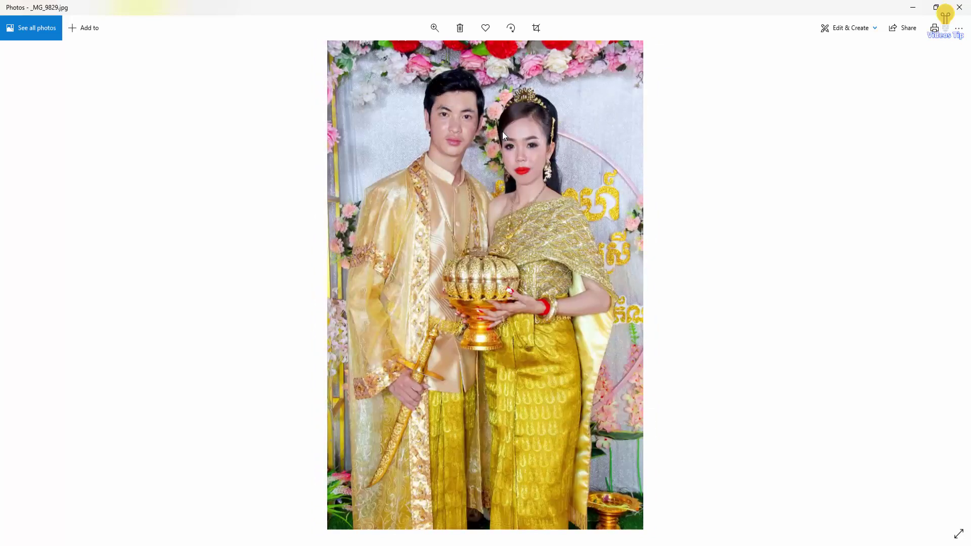
key("Right")
key("Right")
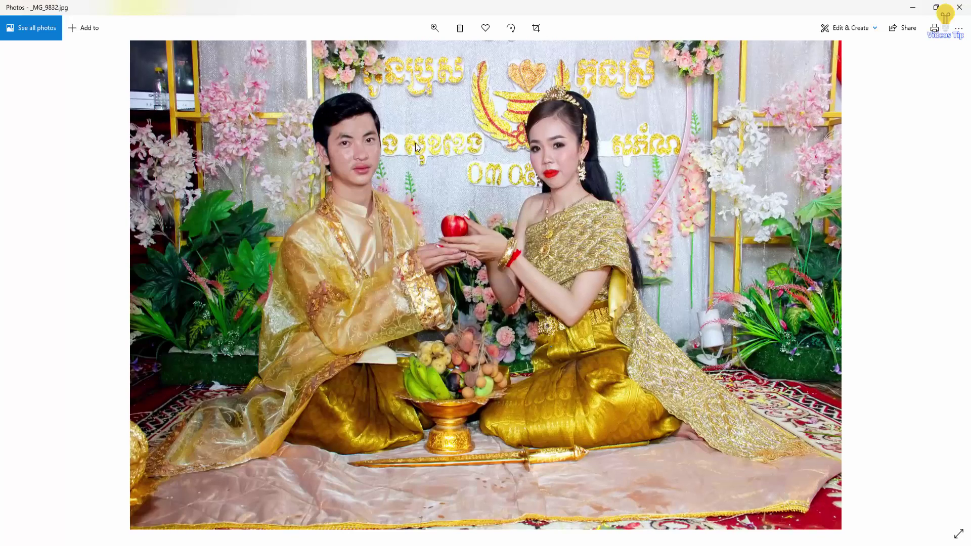